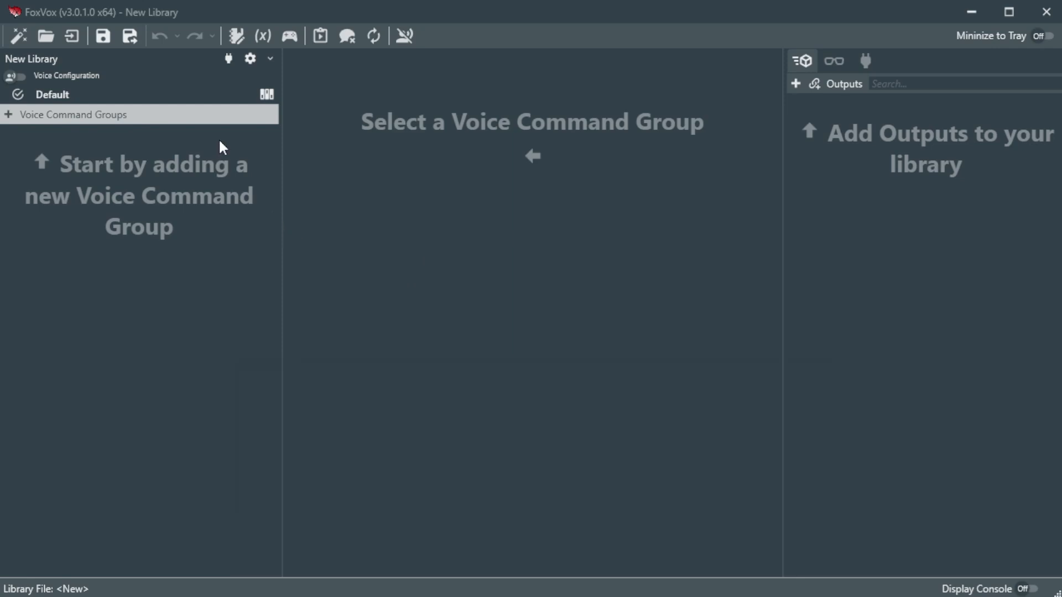
- Add a new voice command group and give it the voice recognition key "Show"
click(19, 113)
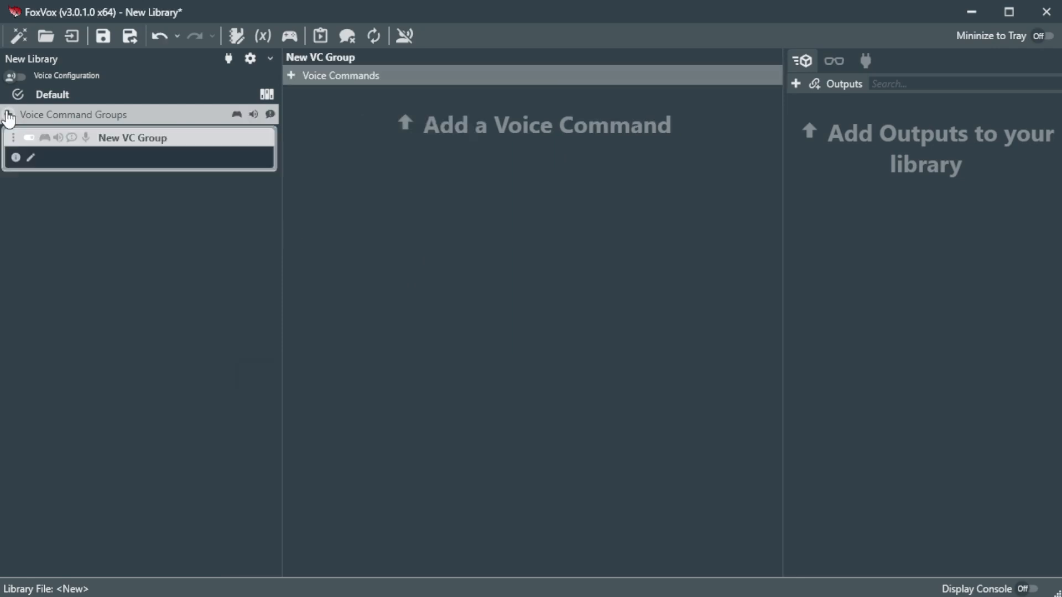
click(30, 157)
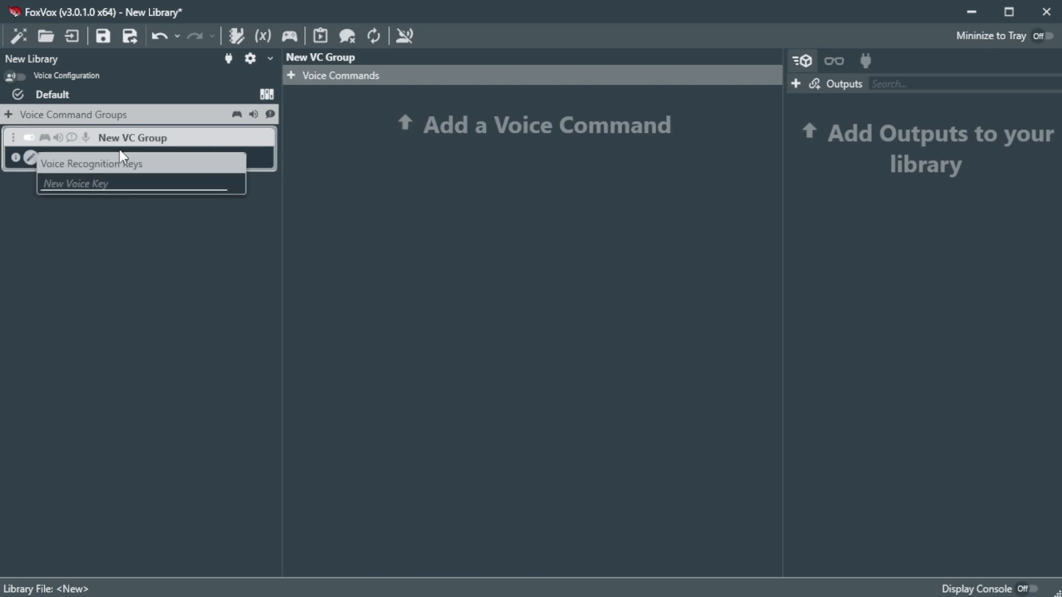
text(Sho)
key(Return)
key(shift+Tab)
text(Sho)
key(BackSpace)
key(BackSpace)
key(BackSpace)
text(s)
key(BackSpace)
text(Show)
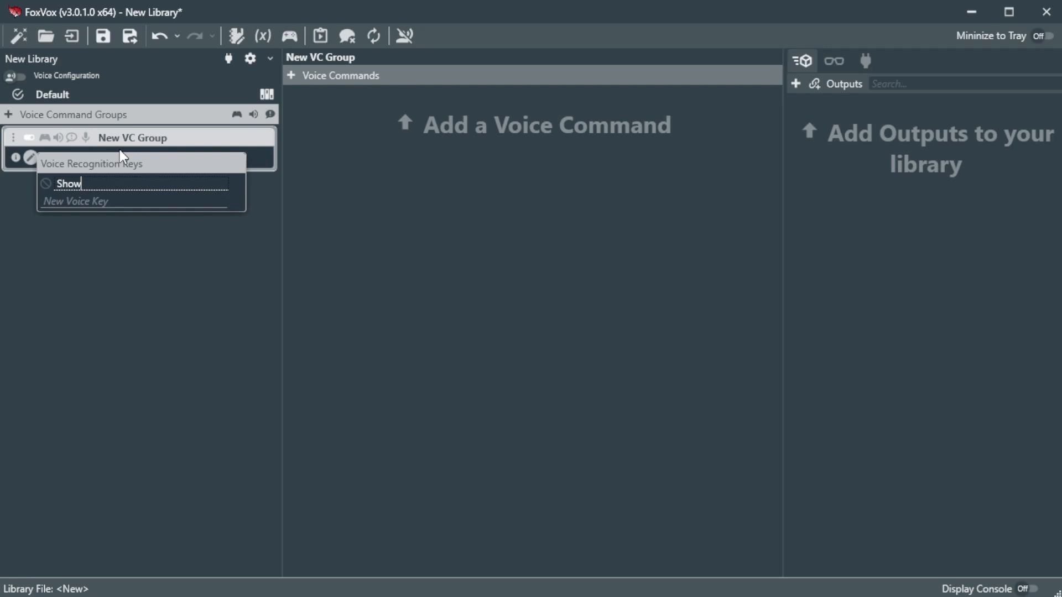
key(Return)
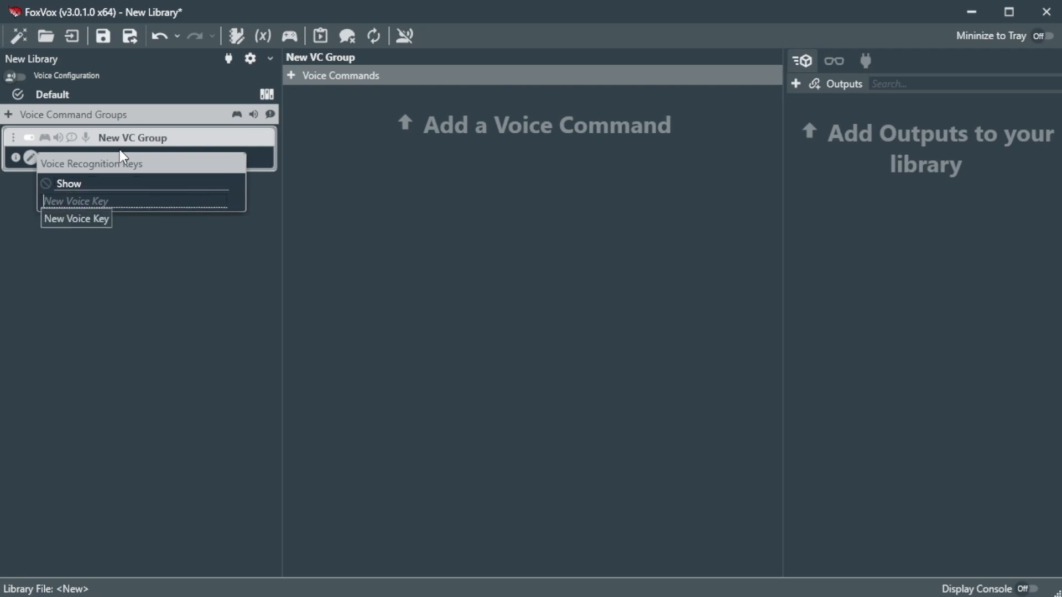
- Add "Display" and "Start" as further voice recognition keys of the command group
text(Display)
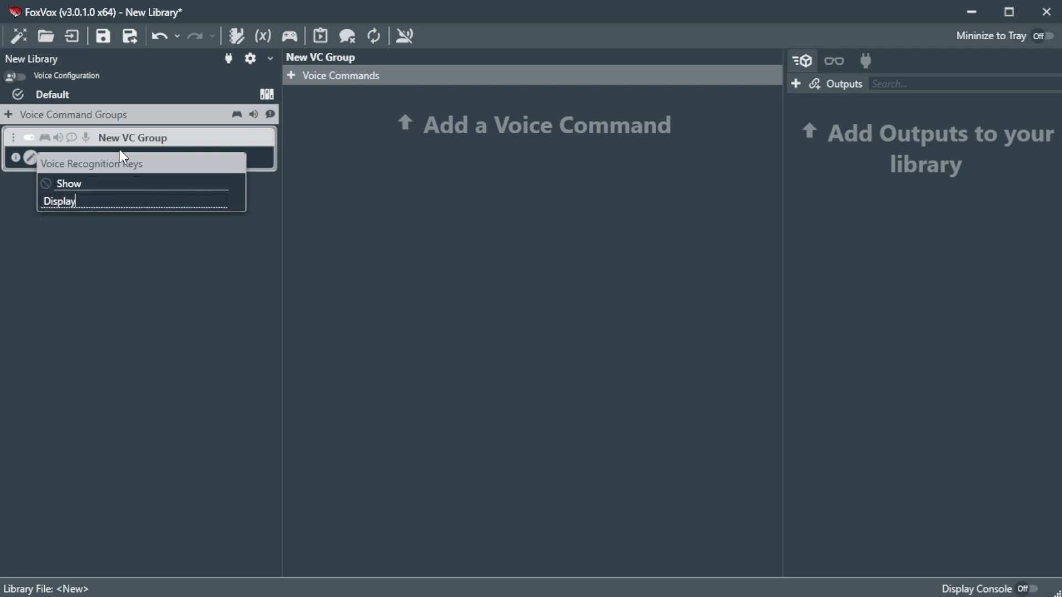
key(Return)
text(Start)
key(Return)
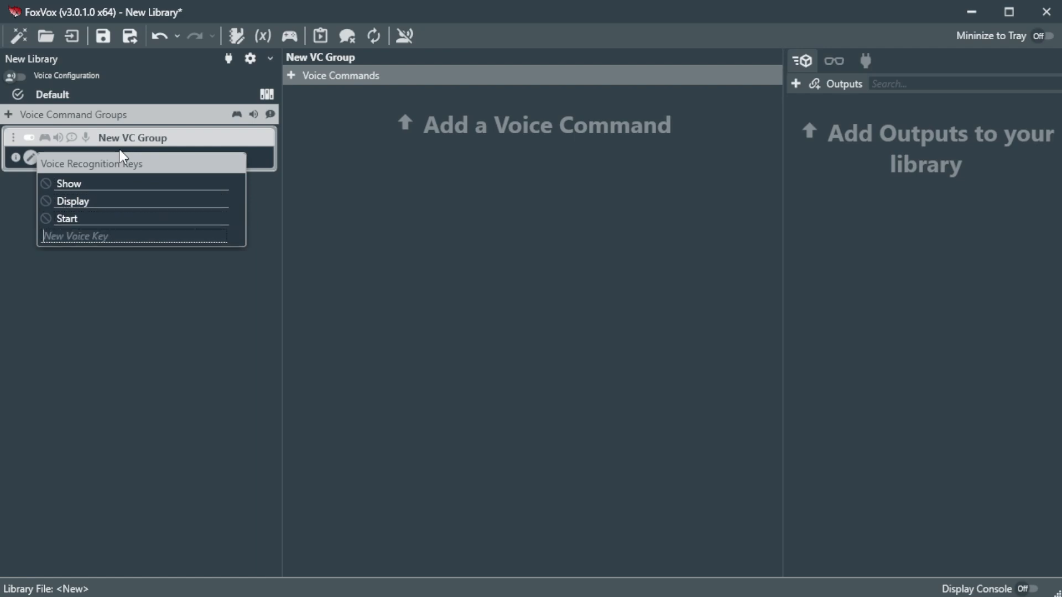
- Add a voice command to the group and give it the voice recognition key "Timer"
click(293, 76)
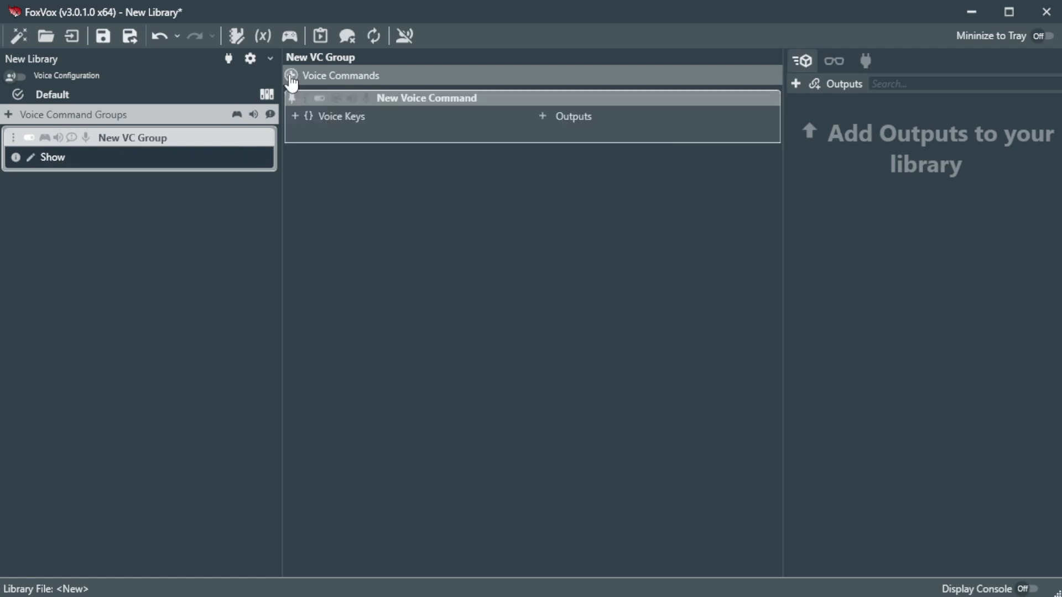
click(295, 116)
click(320, 138)
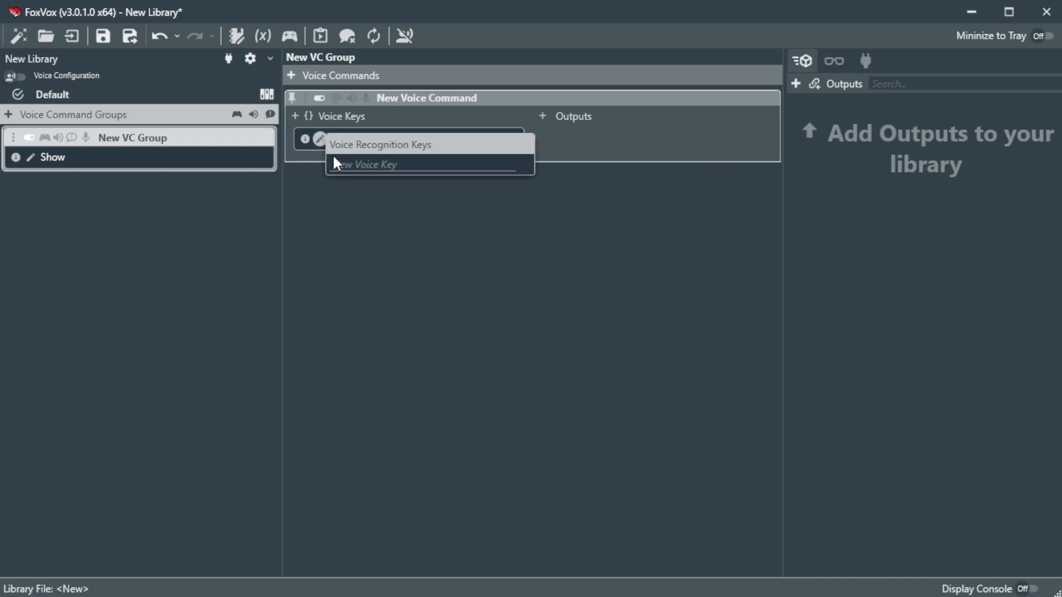
text(Timer)
key(Return)
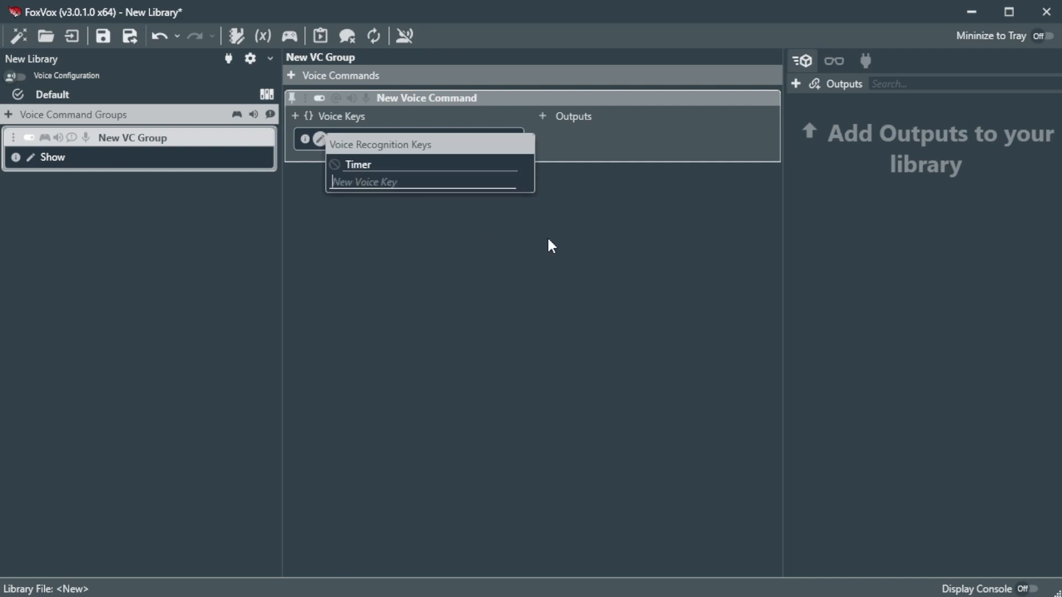
click(548, 239)
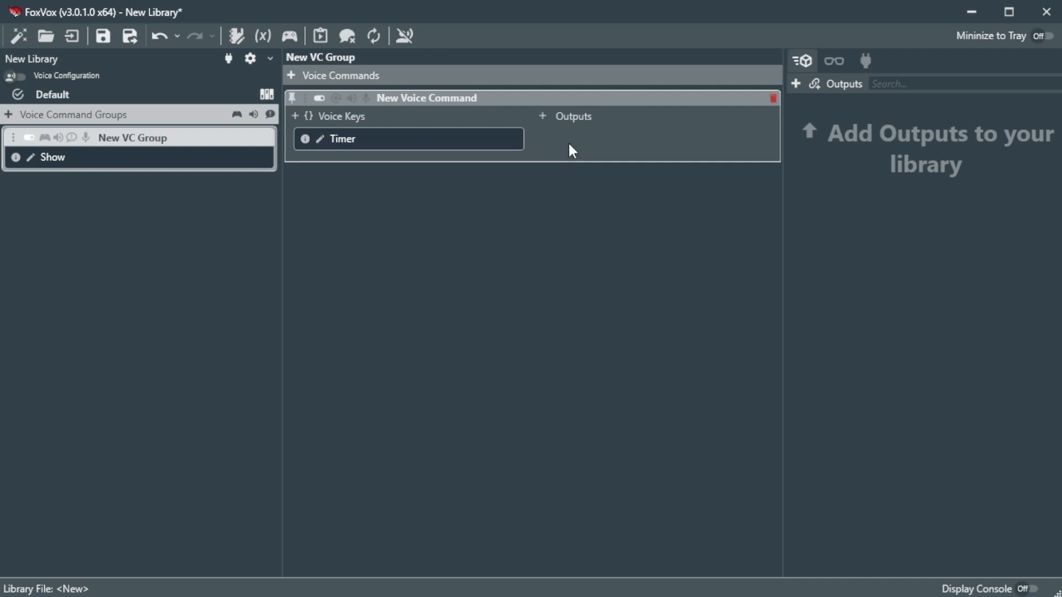
click(543, 116)
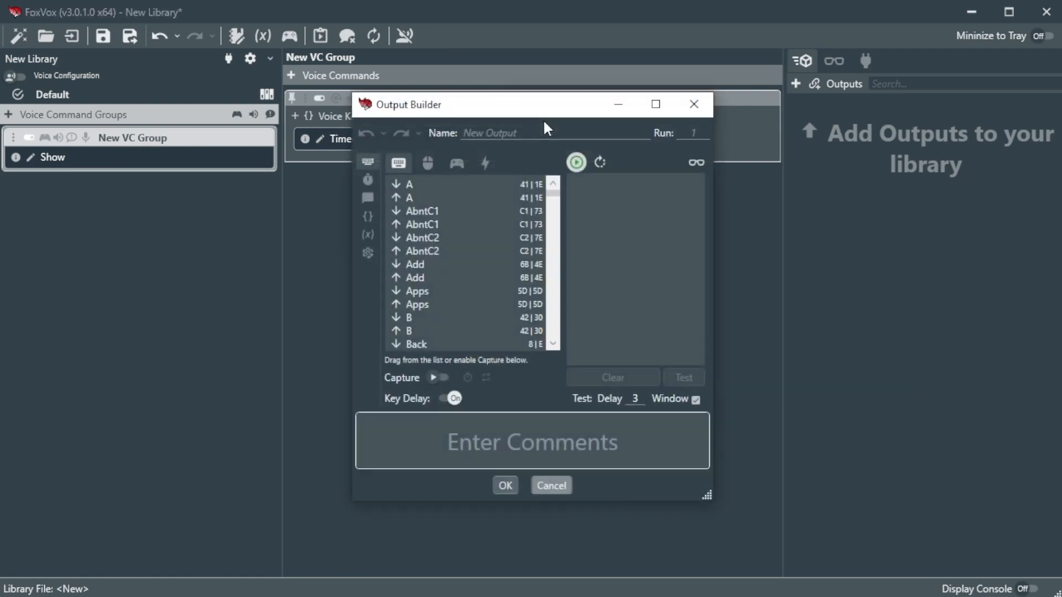
click(367, 180)
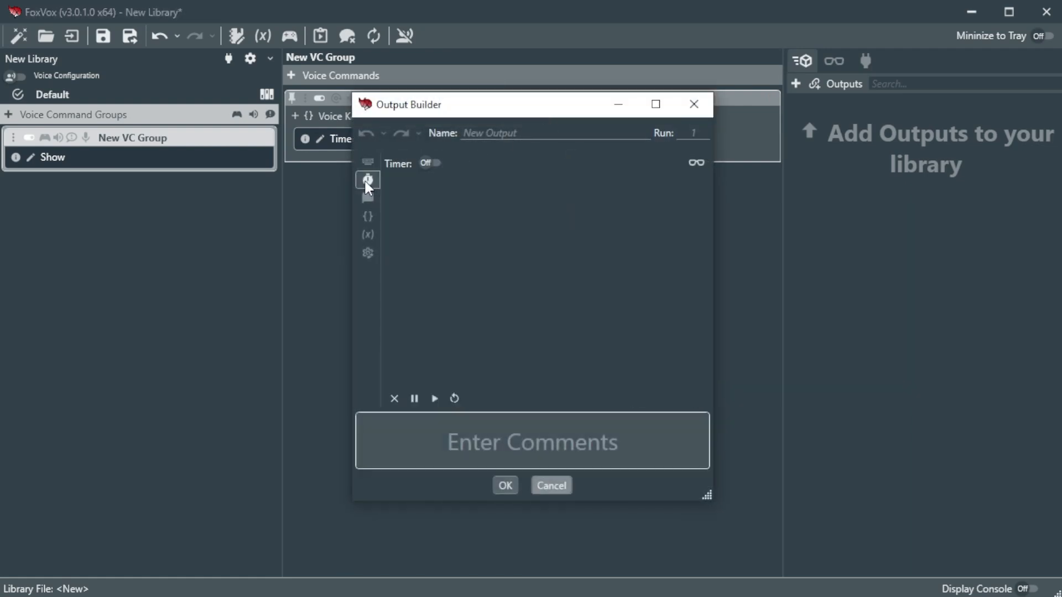
click(434, 163)
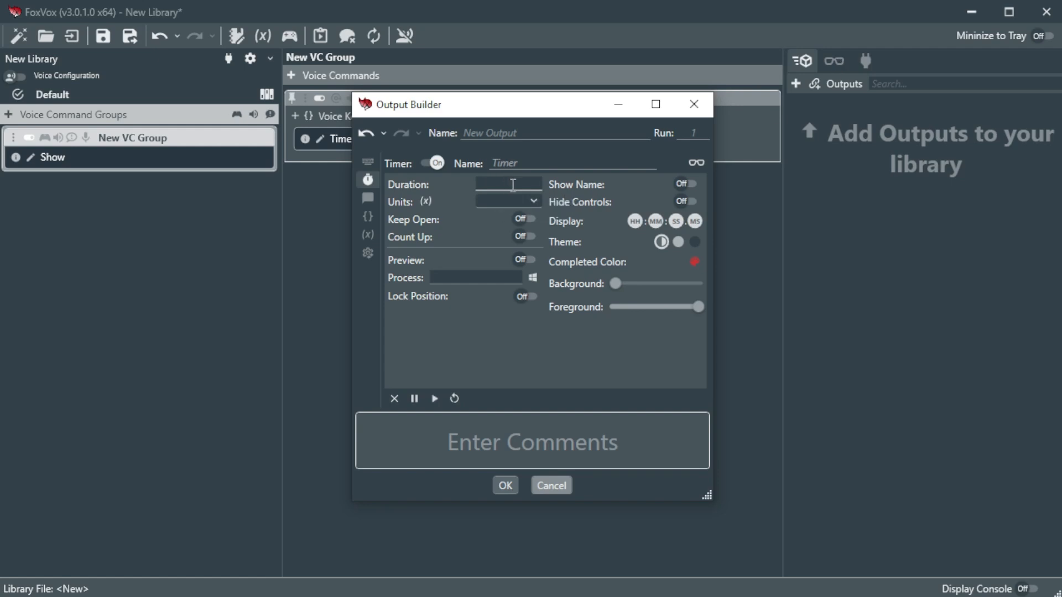
click(551, 485)
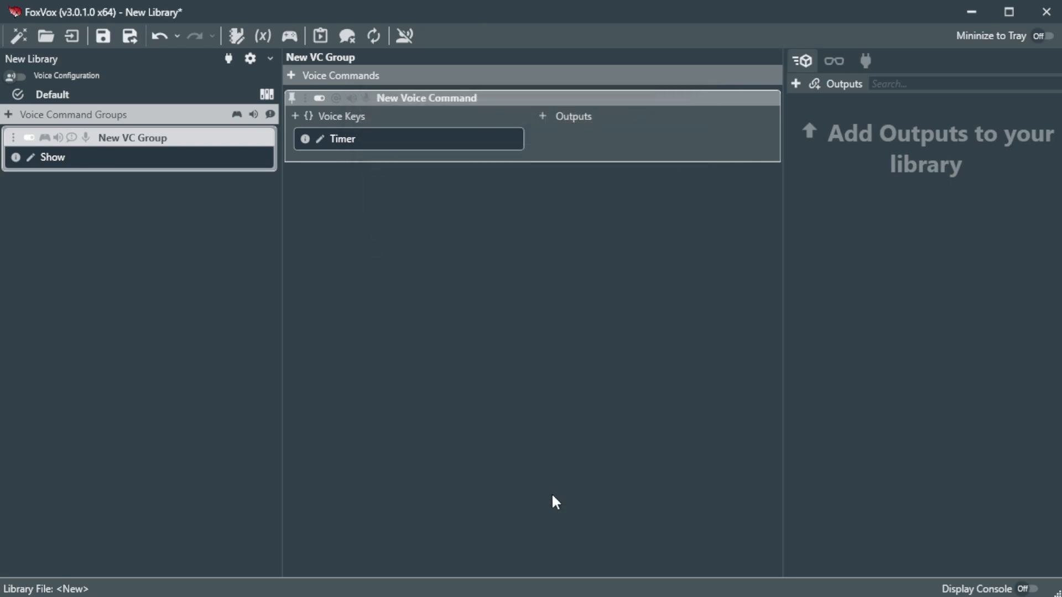
- Run speech recognition briefly with the variables list shown and examine the speech variables it fills, such as the spoken number
click(401, 37)
click(833, 61)
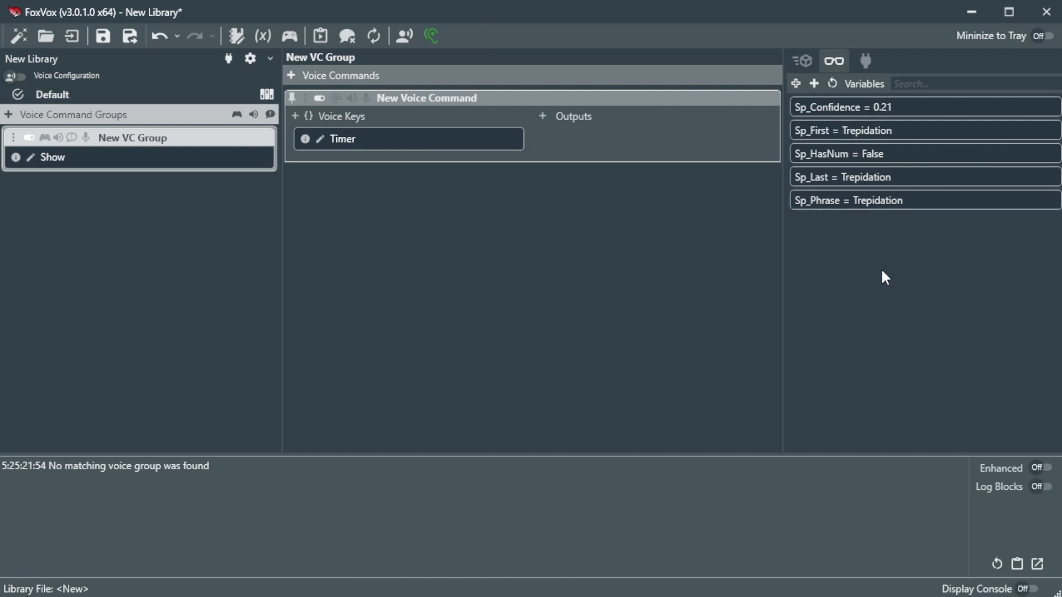
click(402, 39)
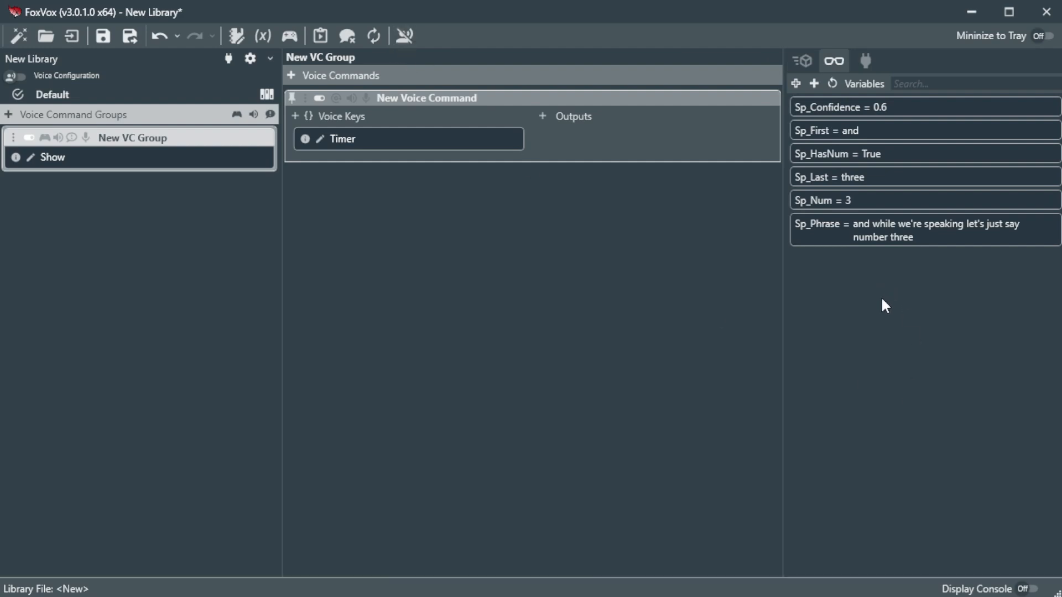
mouse_move(834, 107)
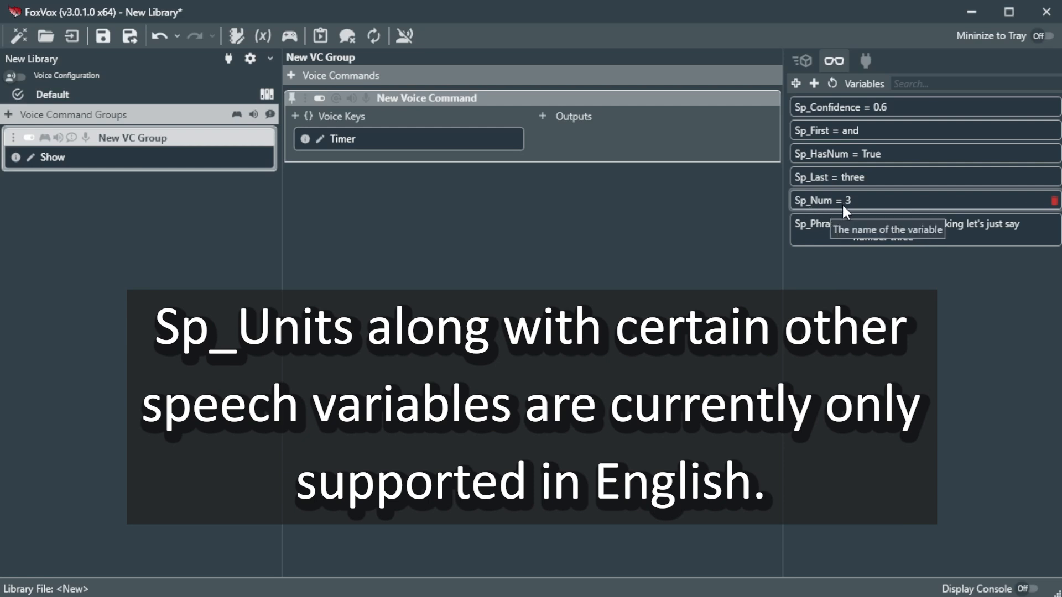
- Create an output for the voice command with its timer enabled, and name the output "Timer"
click(543, 116)
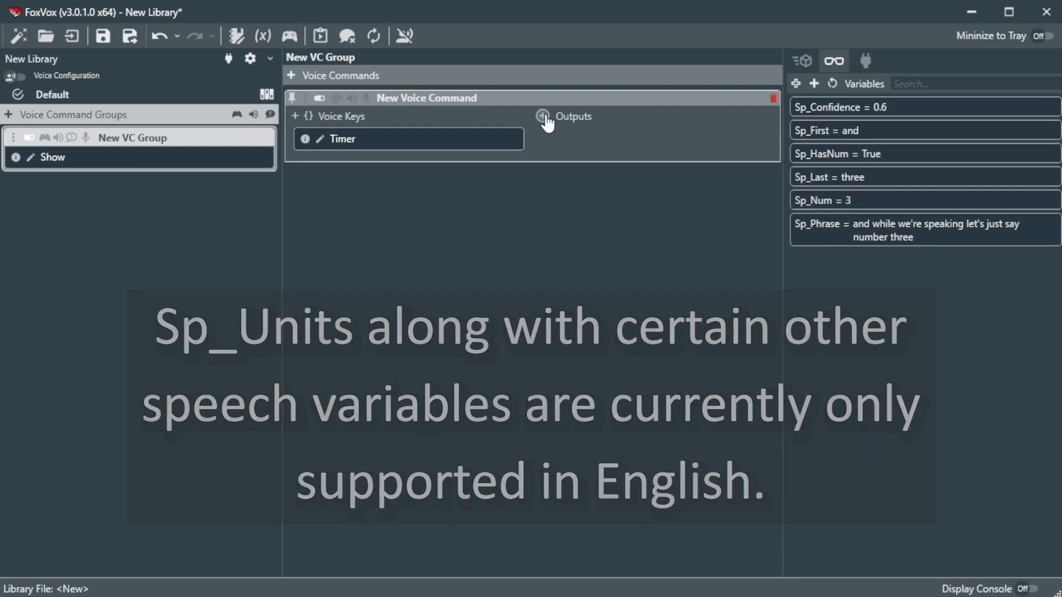
click(368, 179)
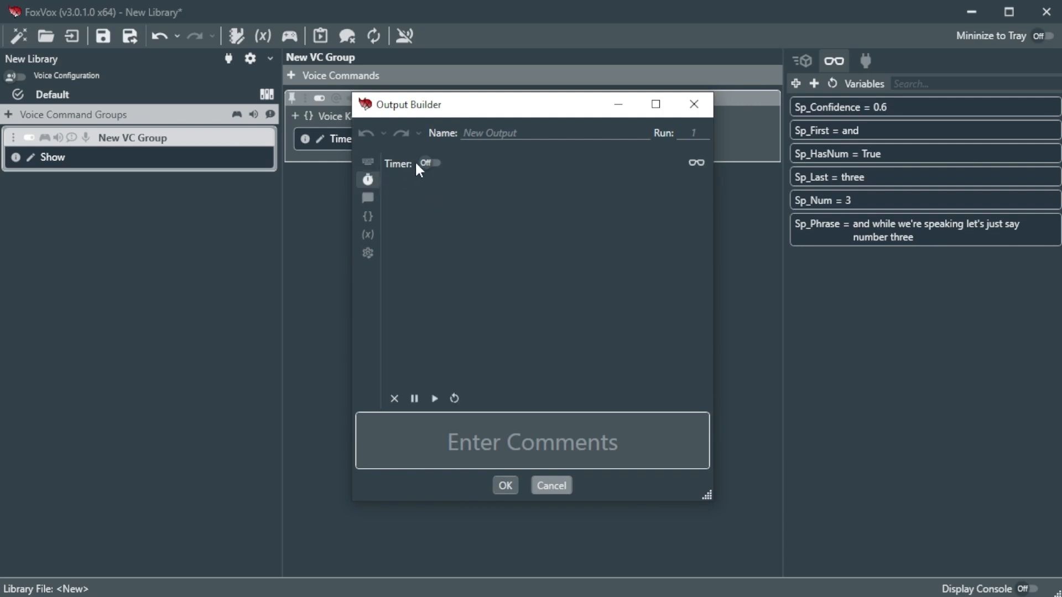
click(427, 164)
click(509, 132)
text(Timer)
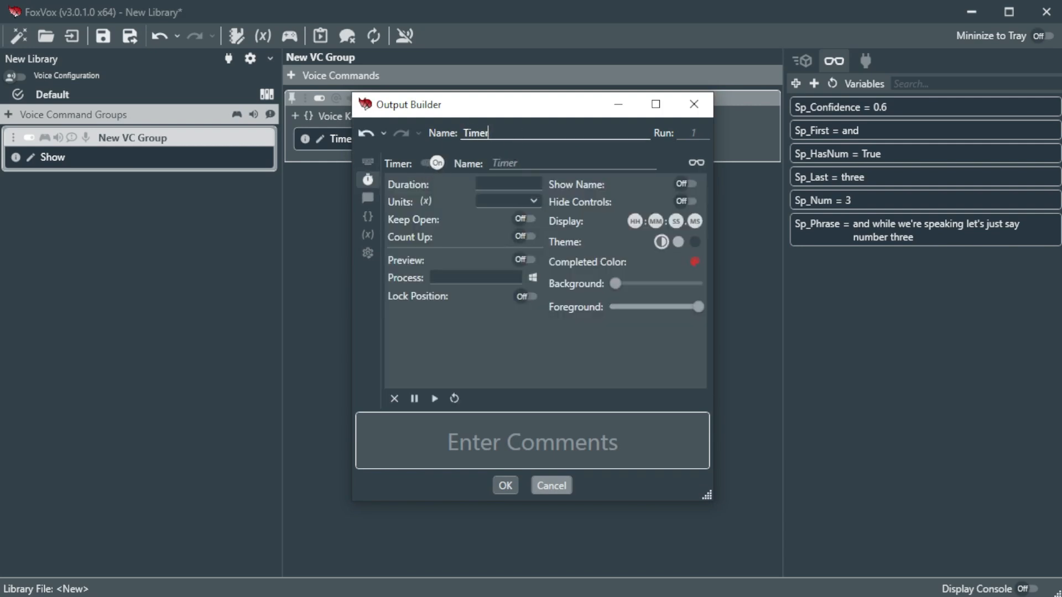
- Set the timer's duration to the variable Sp_Num and its units to the variable Sp_Units
click(499, 185)
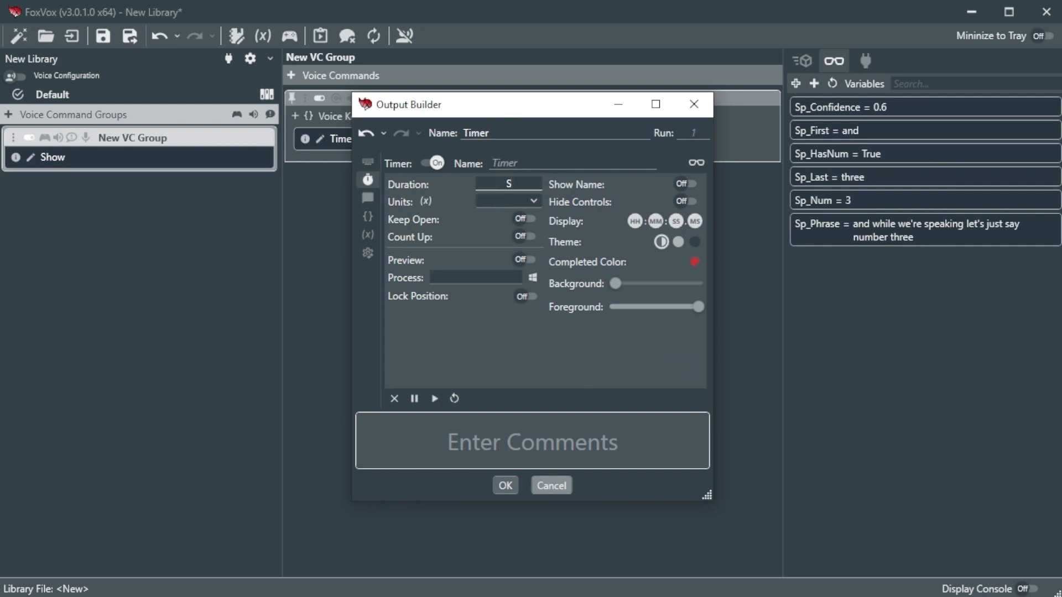
text(Sp_Num)
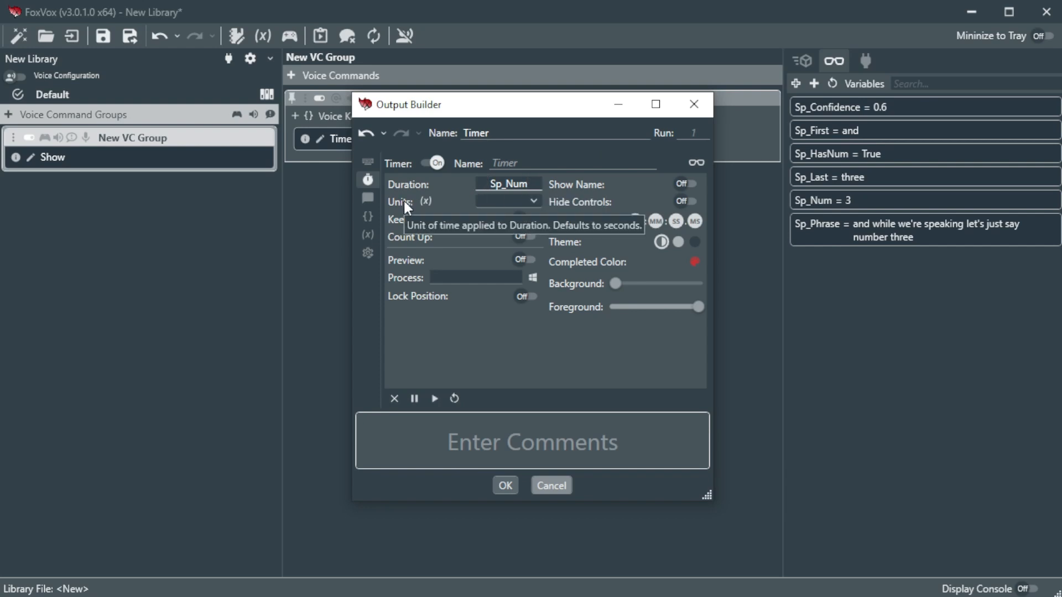
click(494, 208)
click(460, 192)
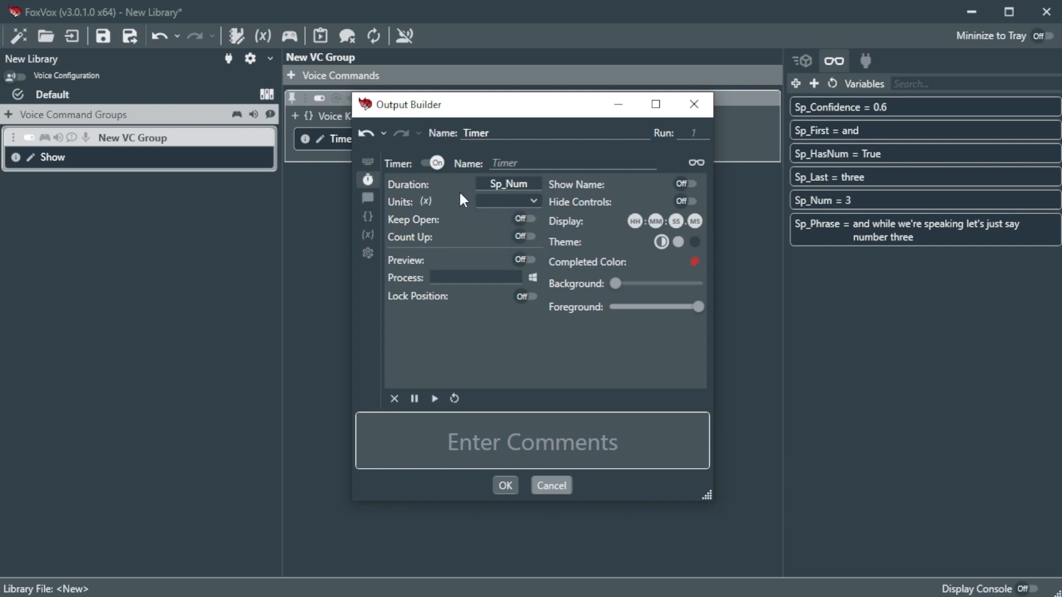
click(426, 203)
click(505, 200)
text(Sp_Units)
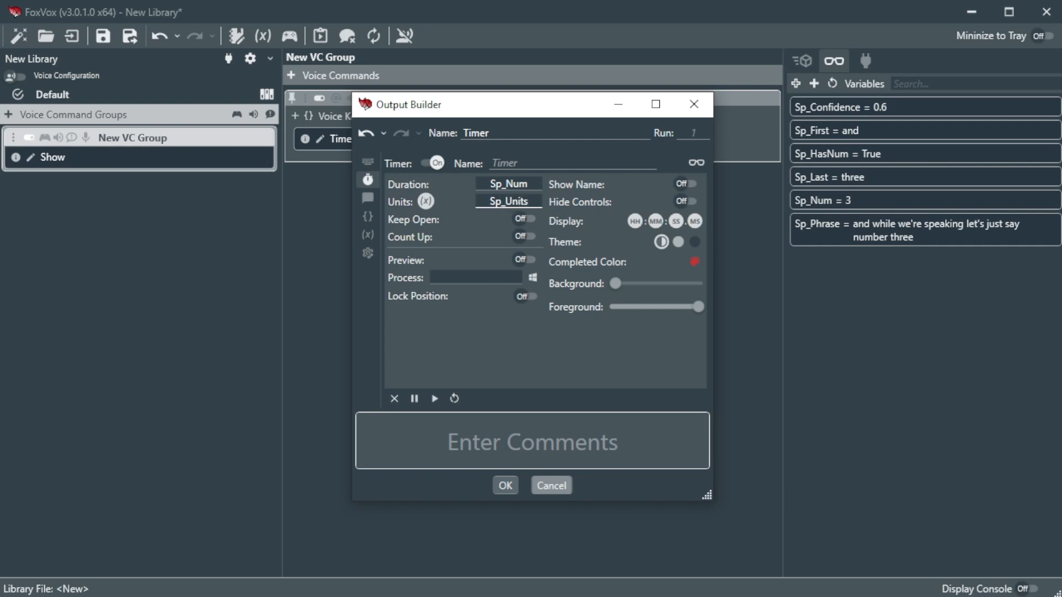
- Preview the timer, shrink its display and move it clear of the Output Builder, and save the output
click(495, 183)
click(527, 260)
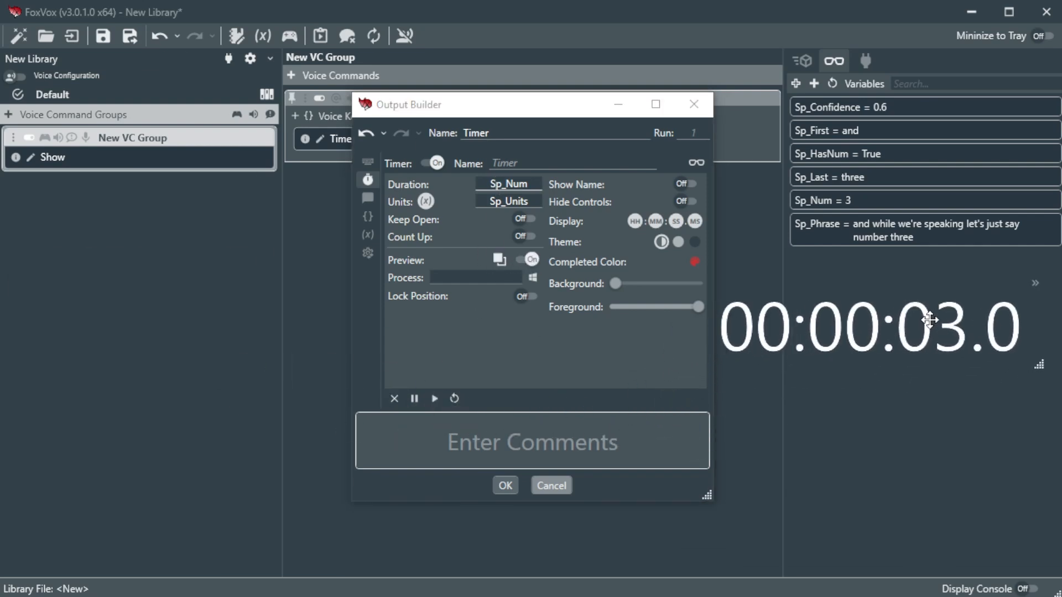
mouse_move(1042, 364)
mouse_down()
mouse_move(917, 357)
mouse_move(962, 360)
mouse_up()
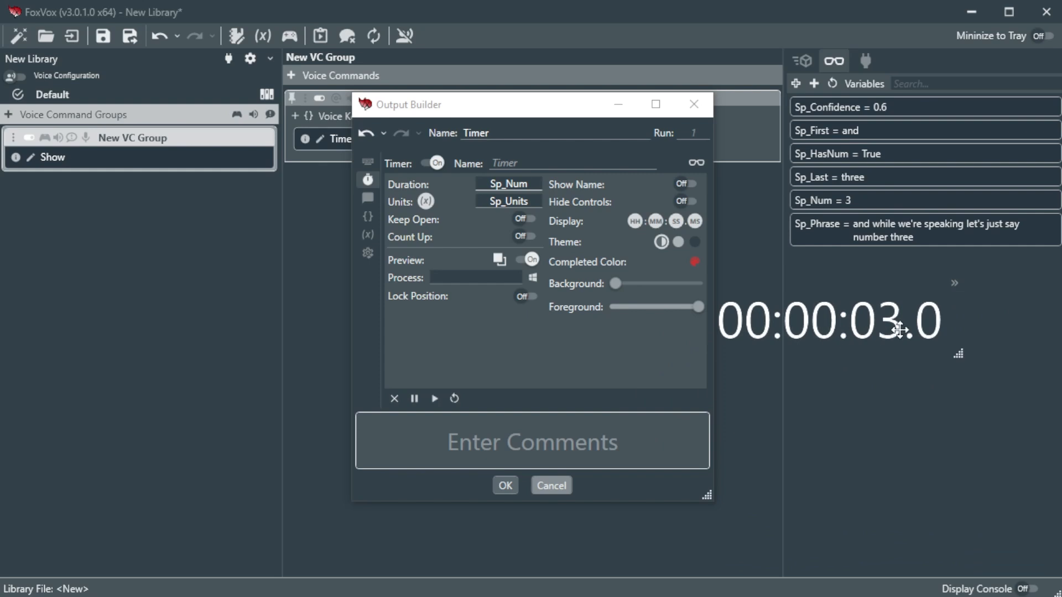
drag(897, 337, 979, 337)
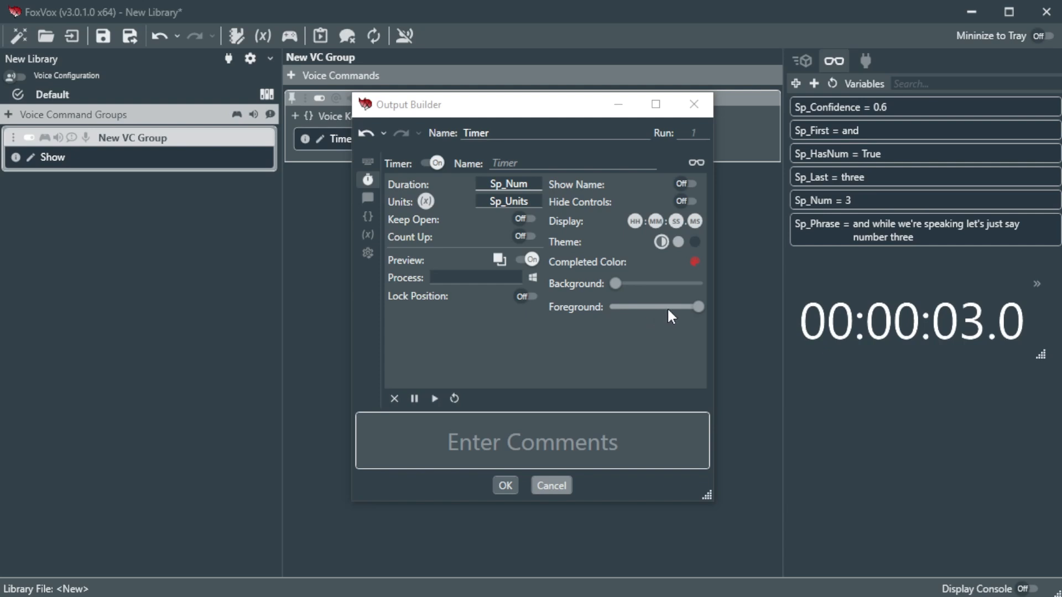
click(505, 487)
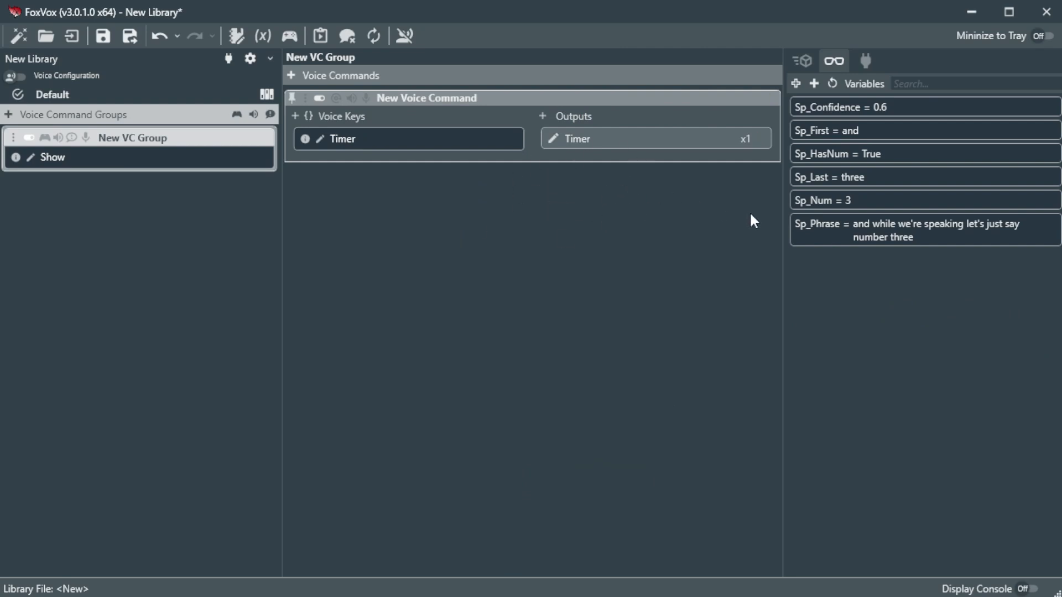
- Test the timer command with speech recognition on, using spoken durations of 2 minutes, 5 seconds and 2.5 hours, and stop listening
click(406, 37)
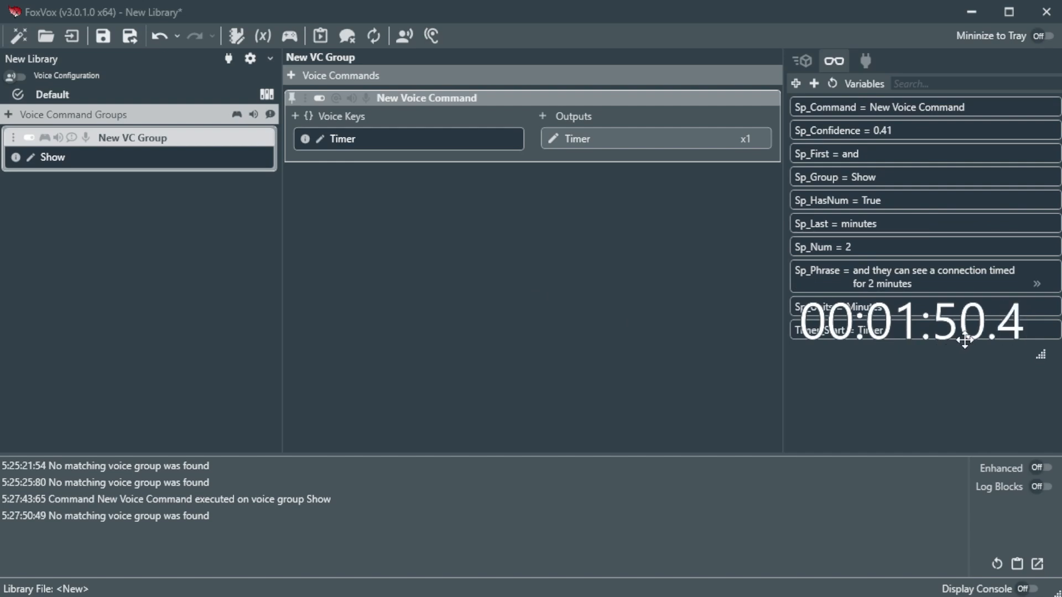
click(1054, 277)
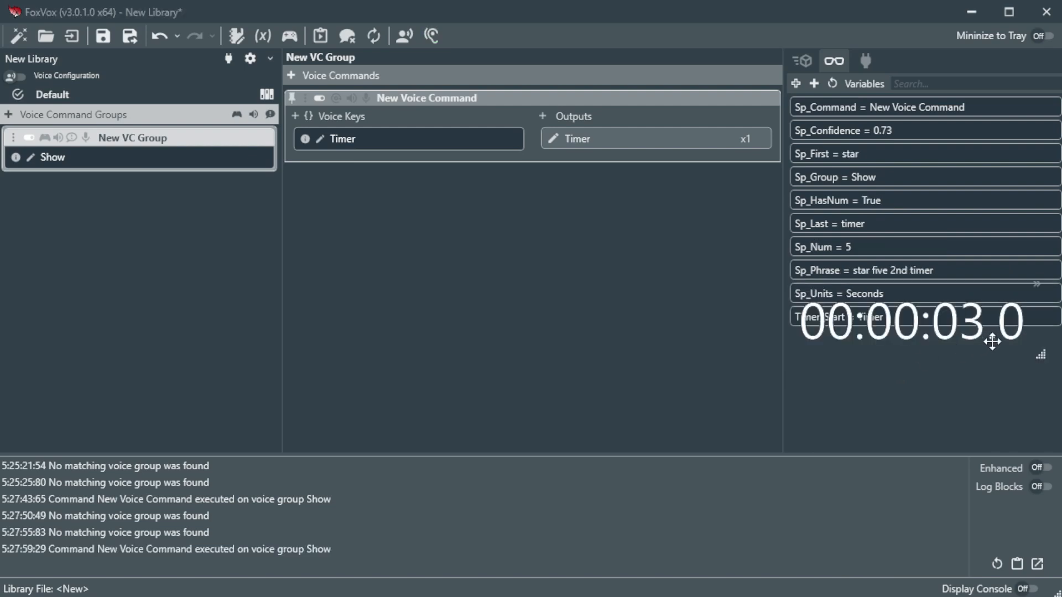
click(1037, 285)
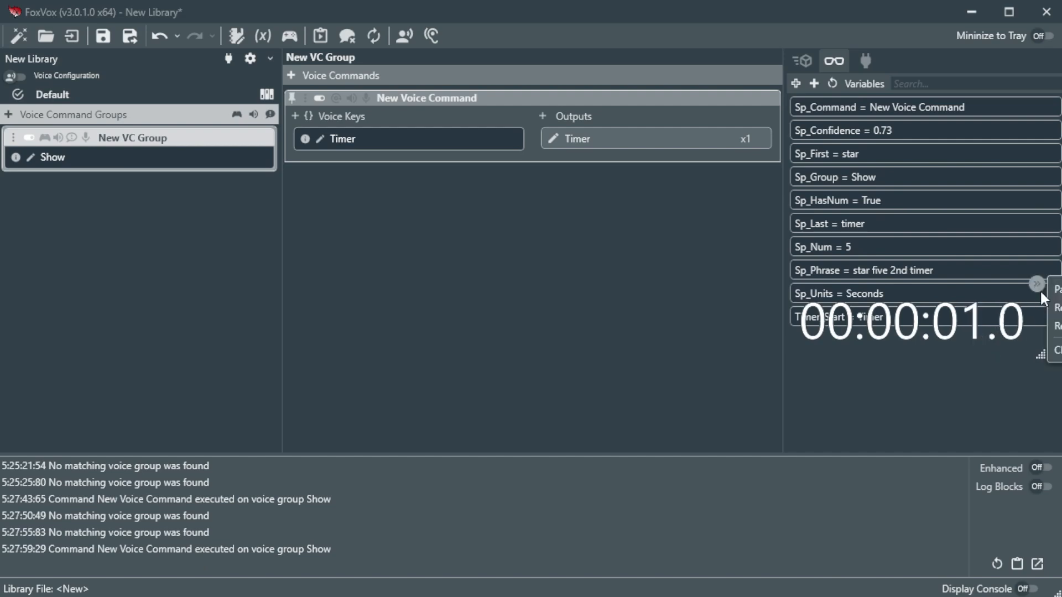
click(925, 375)
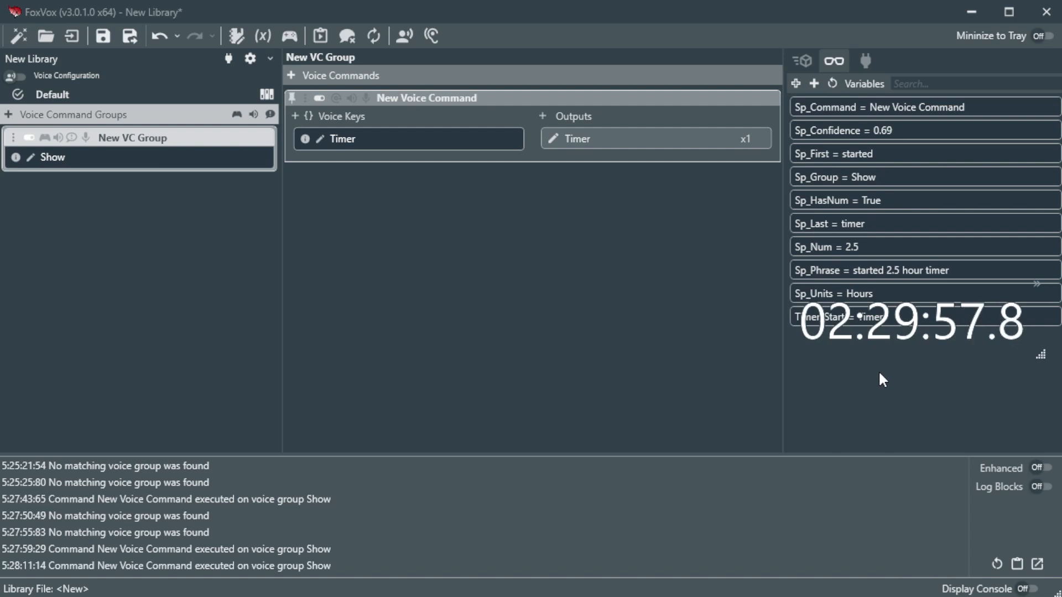
click(408, 44)
click(409, 44)
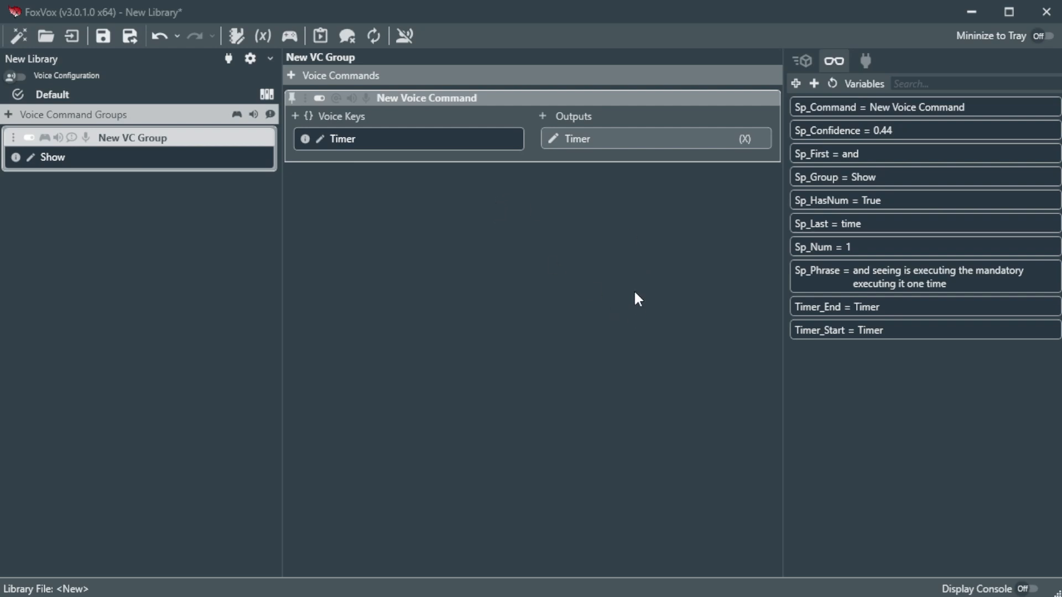
- Add a second voice command group and name it "Callback"
click(8, 115)
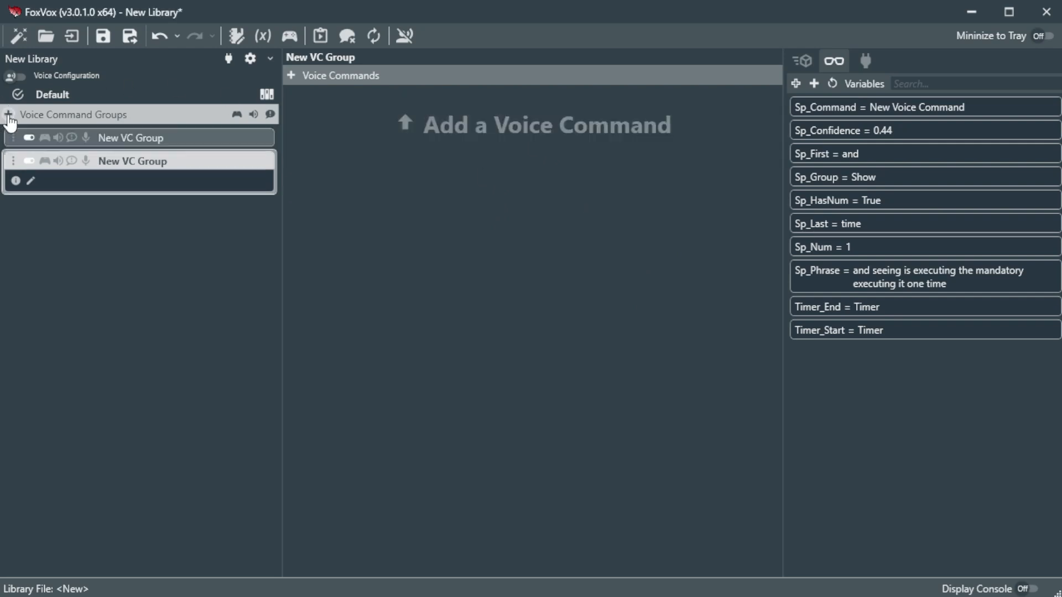
double_click(106, 162)
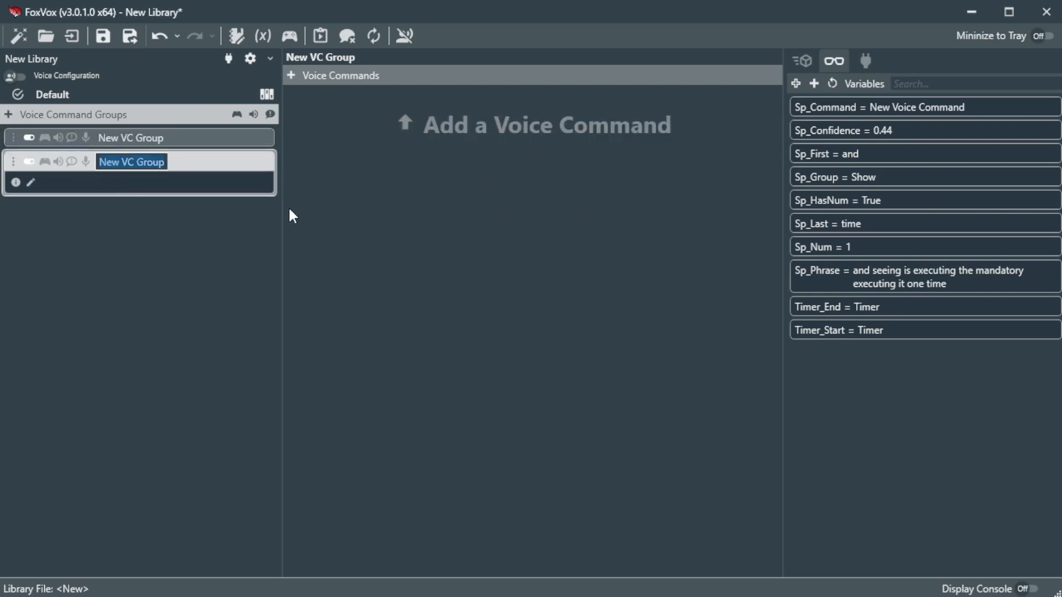
text(Callback)
key(Return)
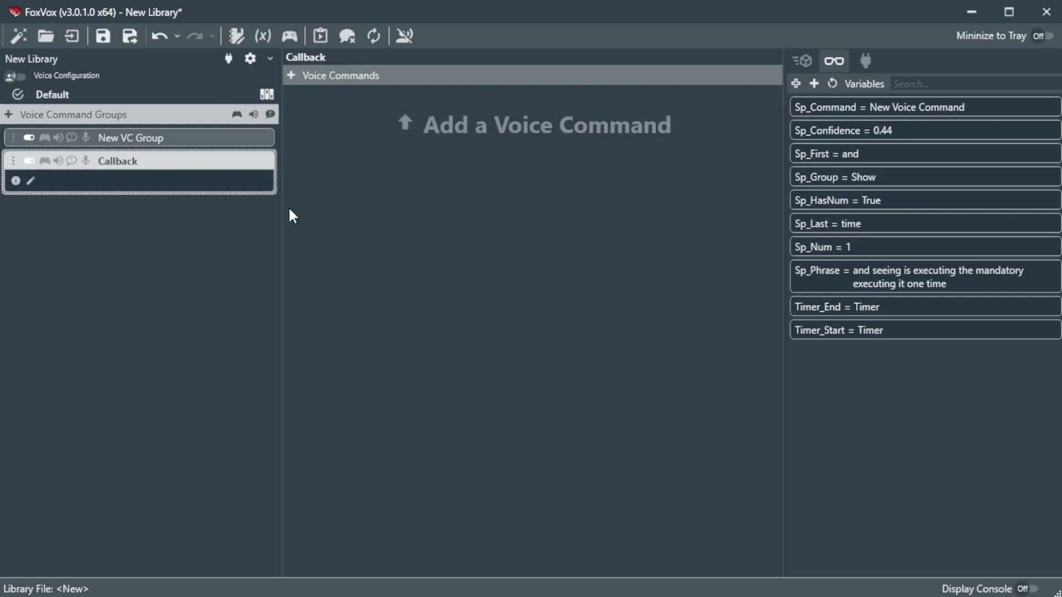
- Add a voice command to the Callback group and name it "Confirmation"
click(301, 75)
double_click(394, 99)
text(Confirm)
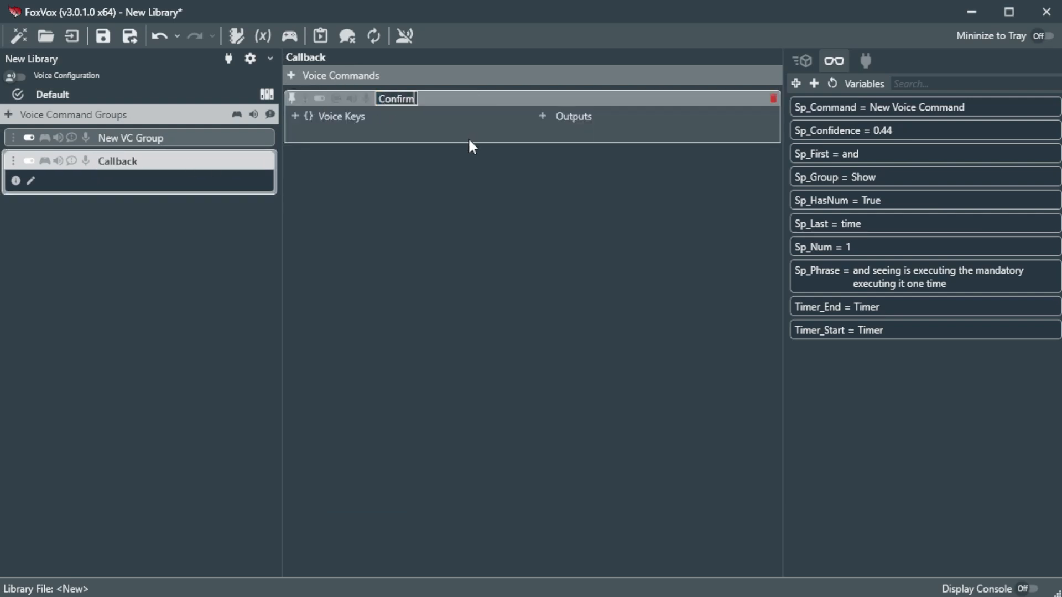
text(ation)
key(Return)
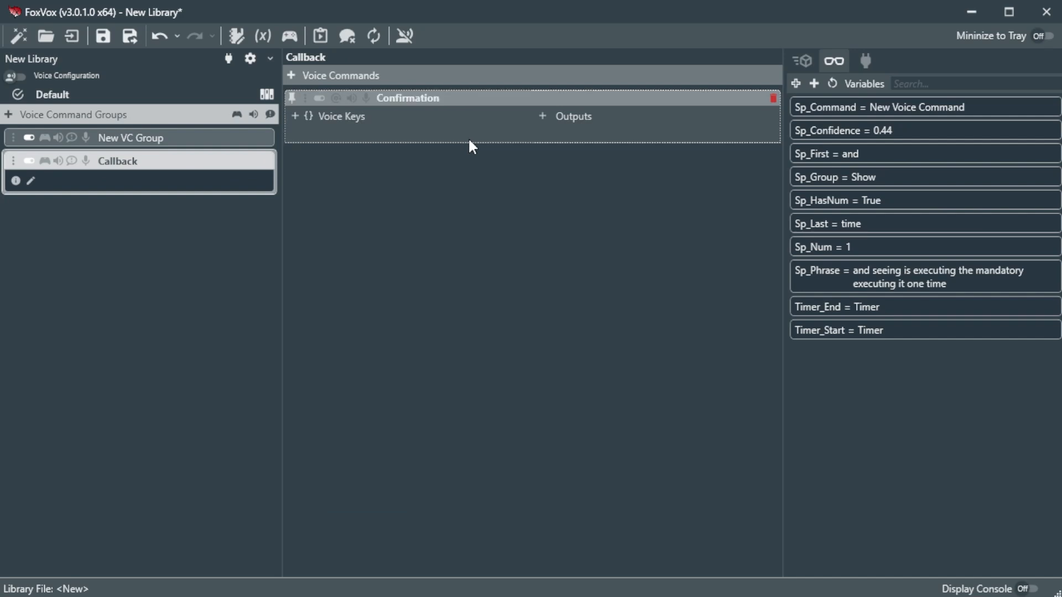
- Add the voice key "Confirm" to the Confirmation command
click(295, 117)
click(321, 139)
text(Conf)
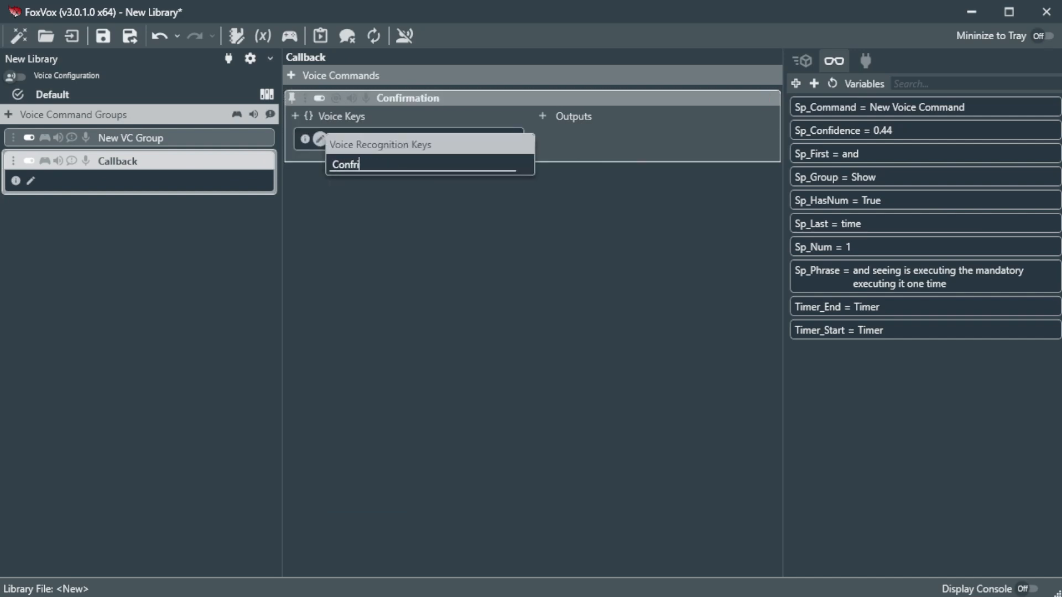
text(irm)
key(Return)
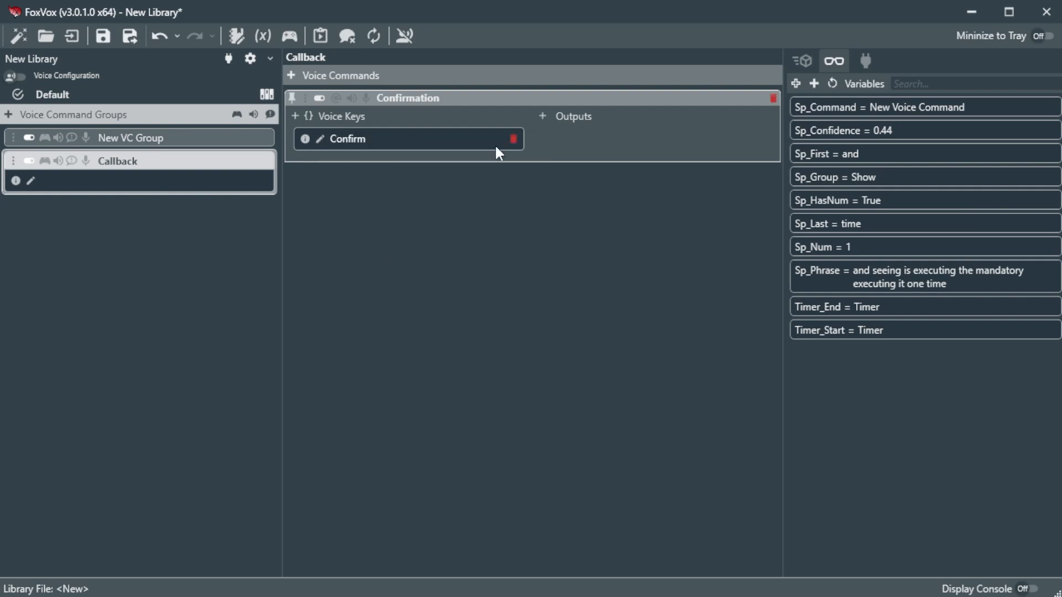
- Copy the Timer output from the Show group's command into the library outputs and set the copy's run count to 1
click(804, 60)
click(115, 135)
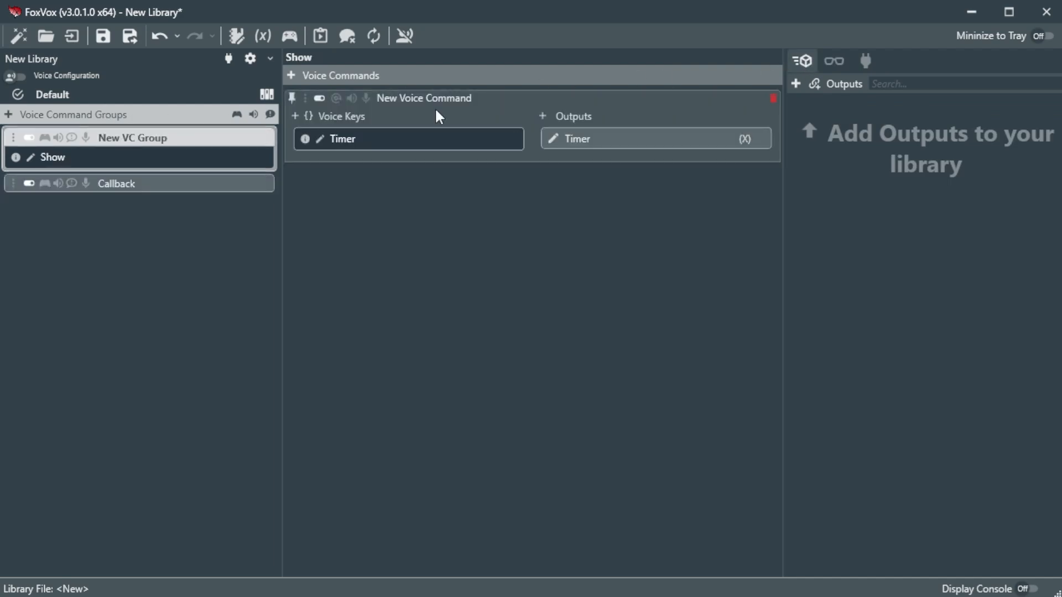
drag(642, 137, 841, 148)
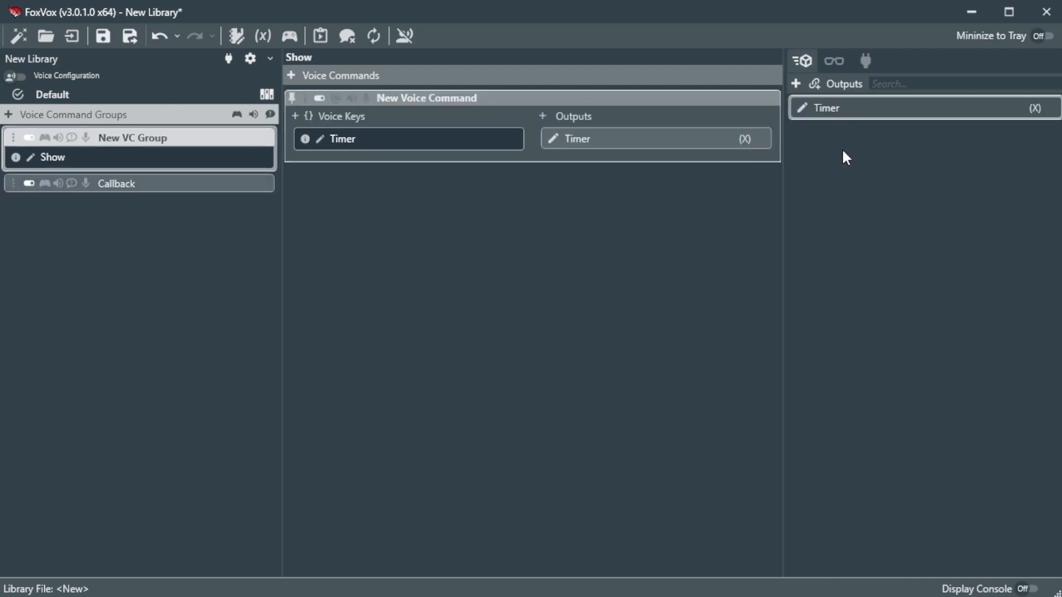
click(1033, 109)
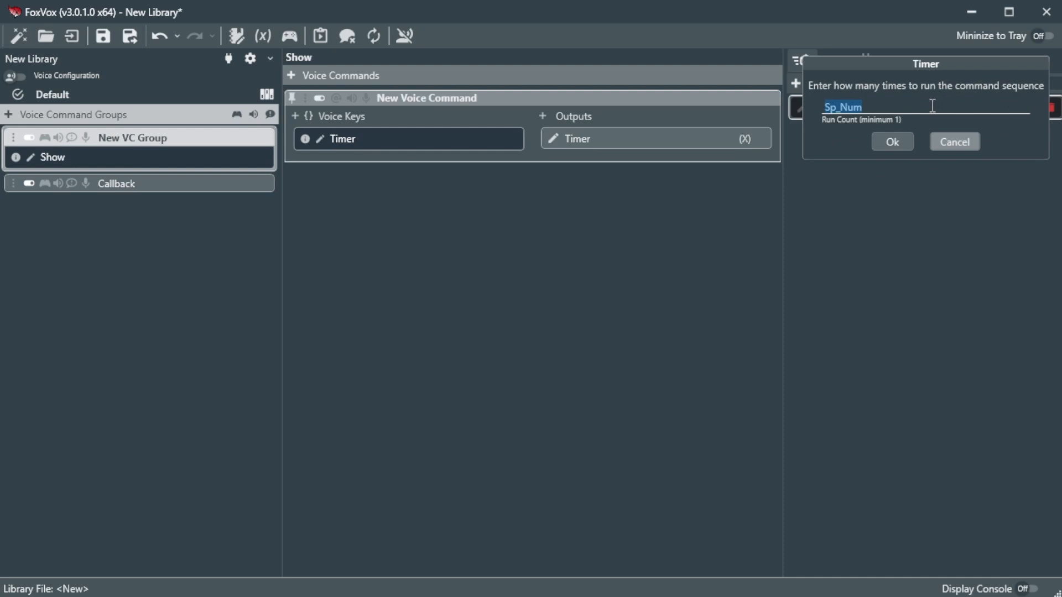
text(1)
key(Return)
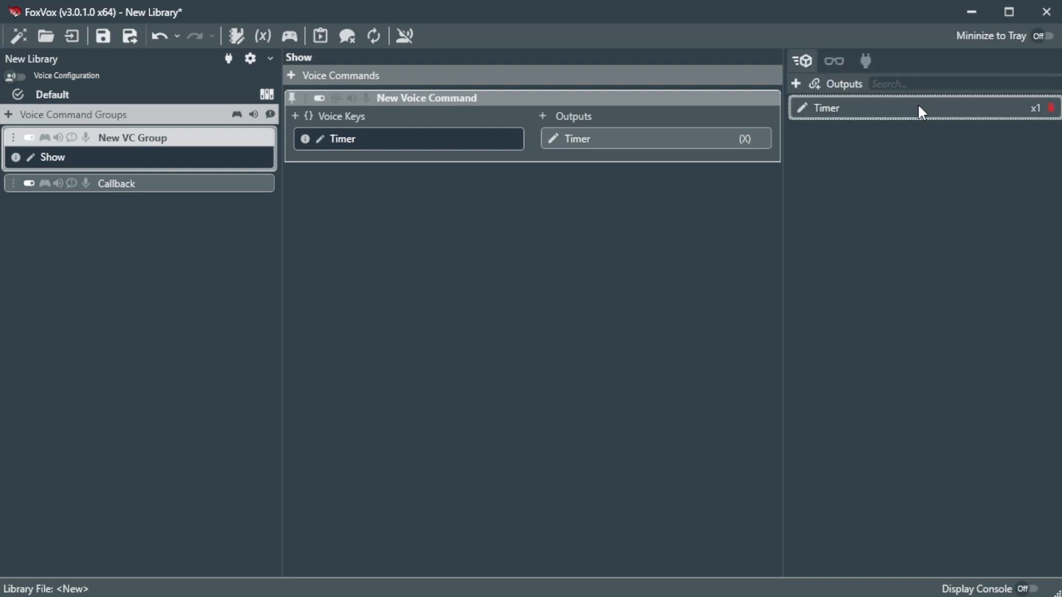
- Copy the library's Timer output into the Callback group's Confirmation command, and delete it from the library outputs
click(172, 188)
drag(907, 105, 647, 148)
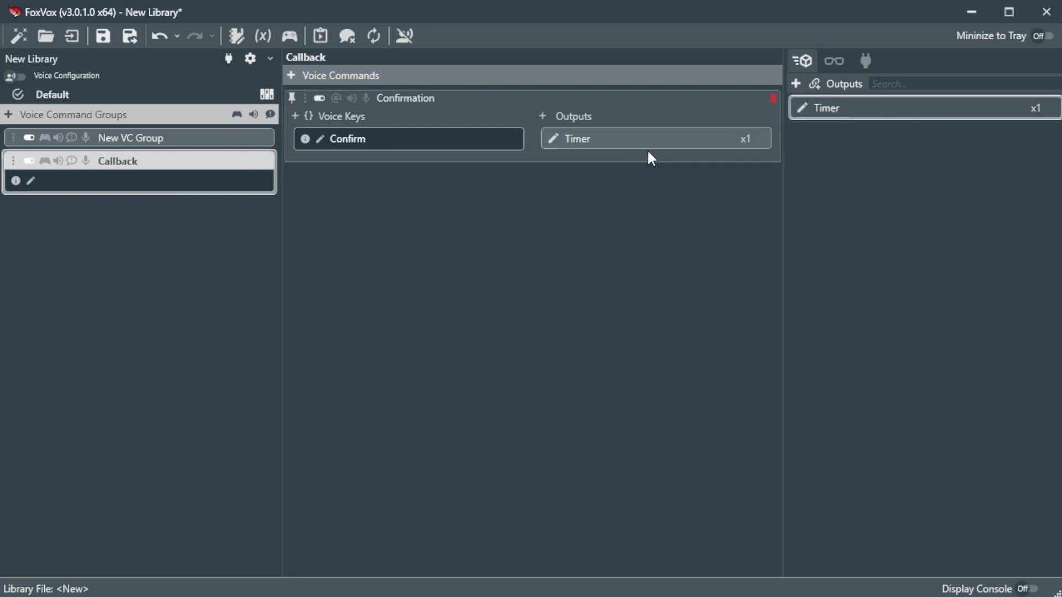
click(1052, 108)
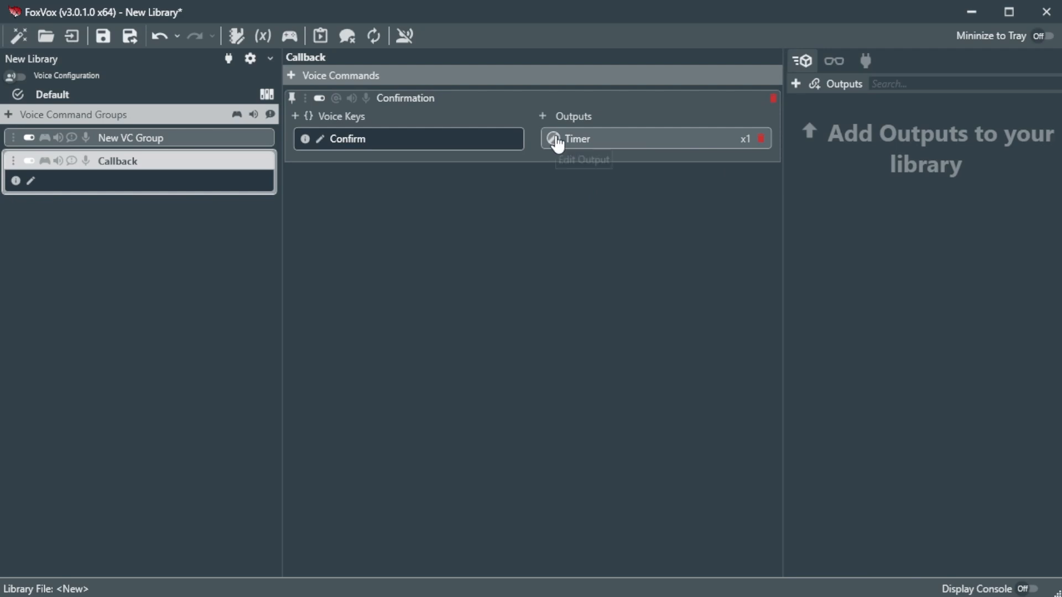
- Add a second Callback voice command without voice keys, with a text-to-speech output saying "Timer cancelled"
click(293, 74)
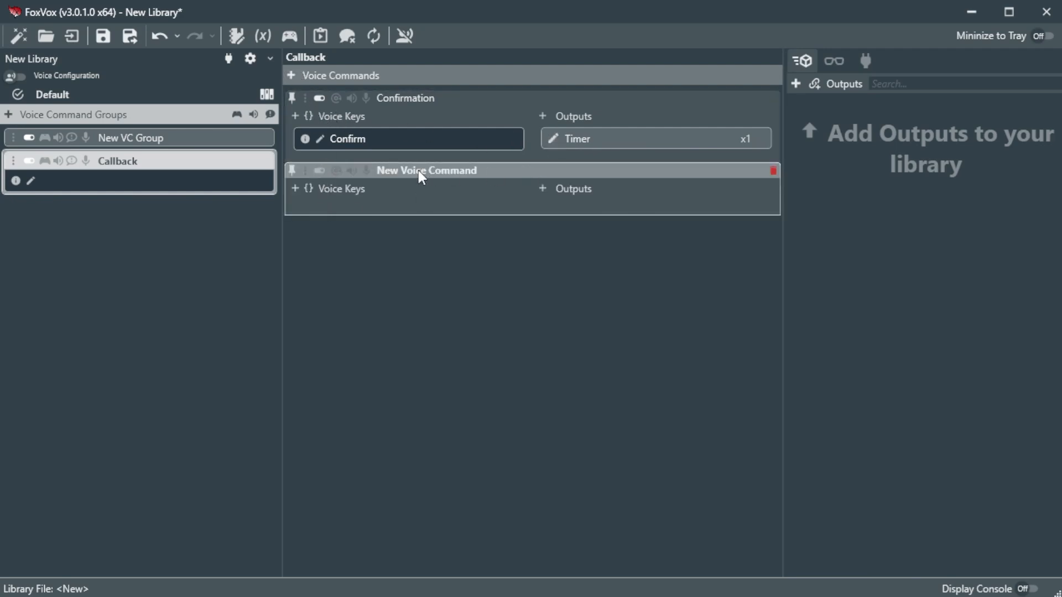
click(295, 189)
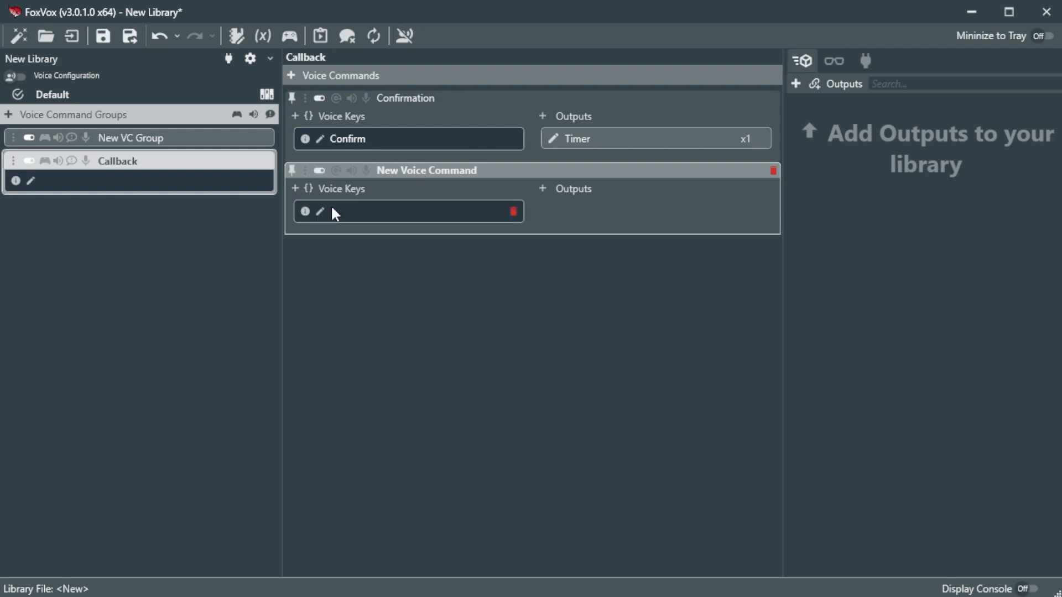
click(517, 209)
click(542, 189)
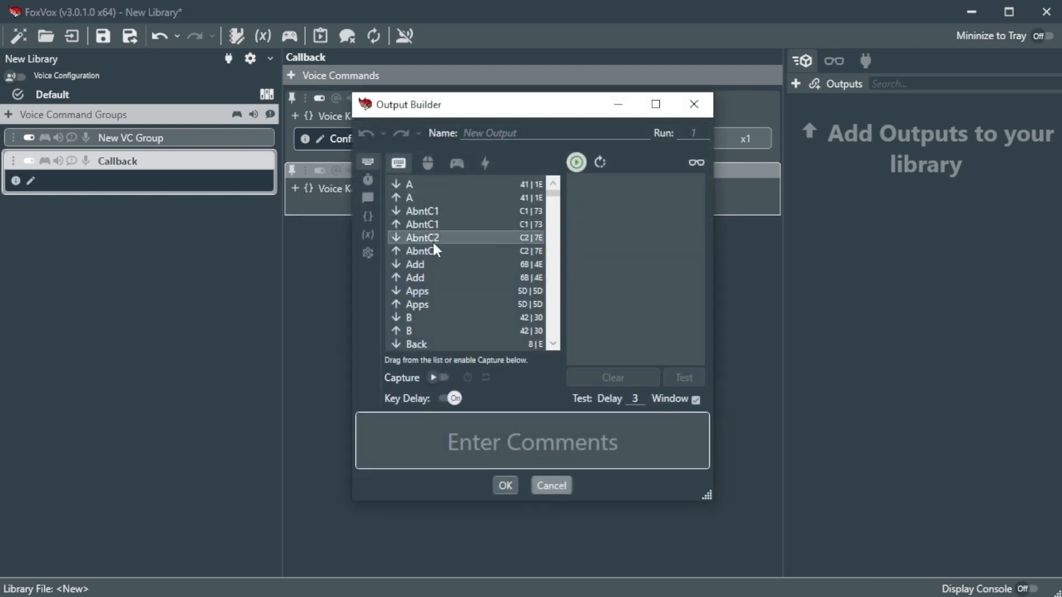
click(489, 161)
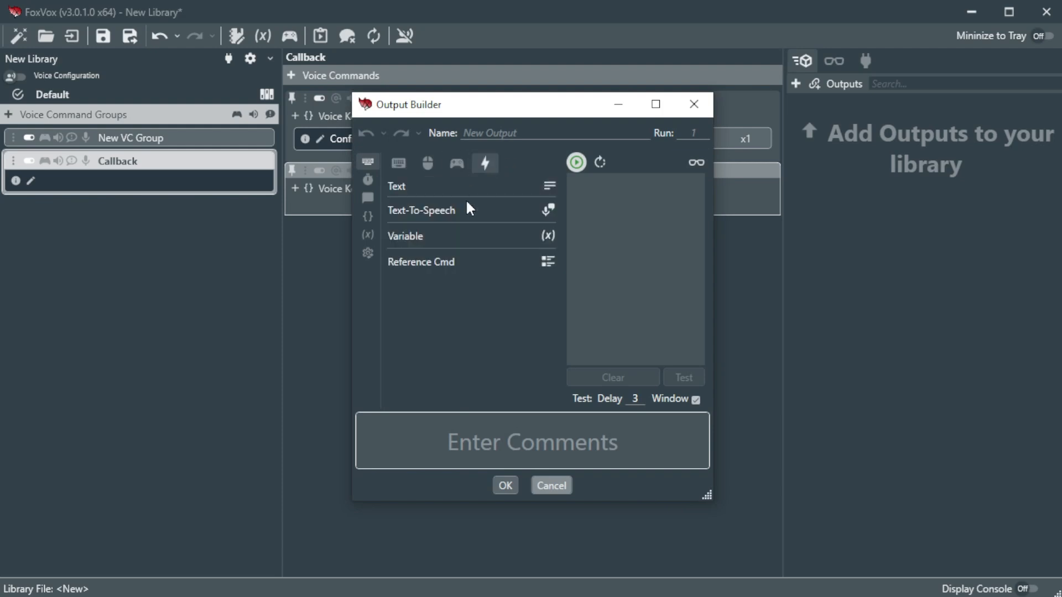
click(549, 209)
text(Timer ca)
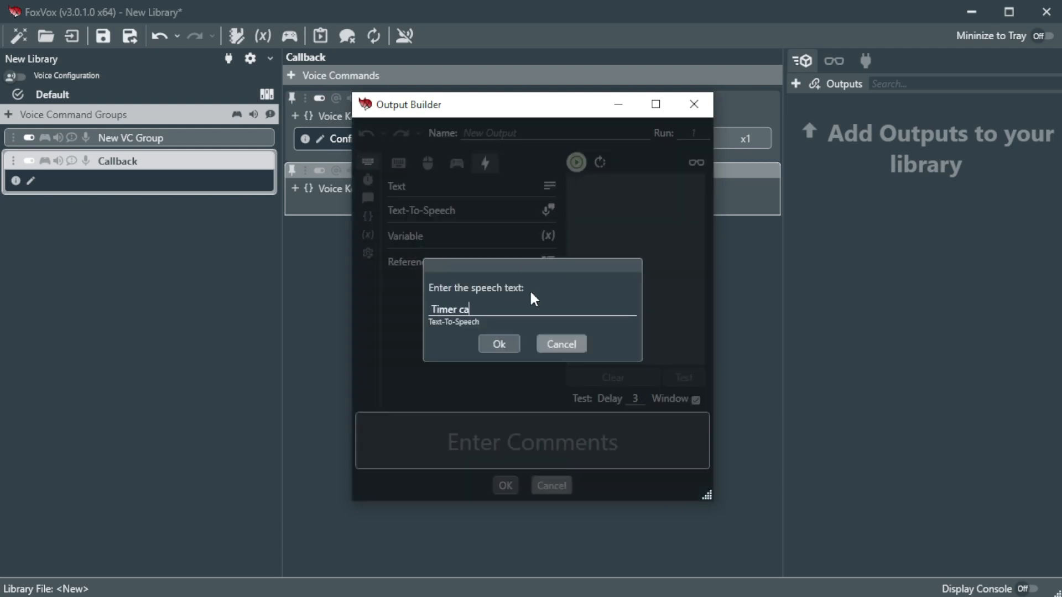
text(ncelled)
click(498, 344)
click(505, 485)
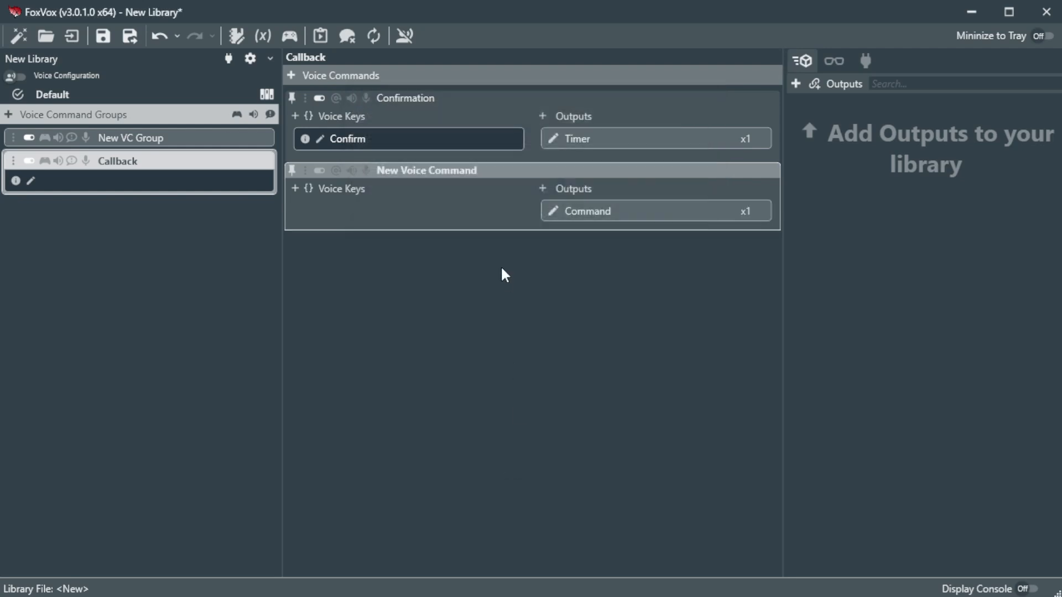
- Rename the voice command in the Show group to "Show Timer"
click(132, 139)
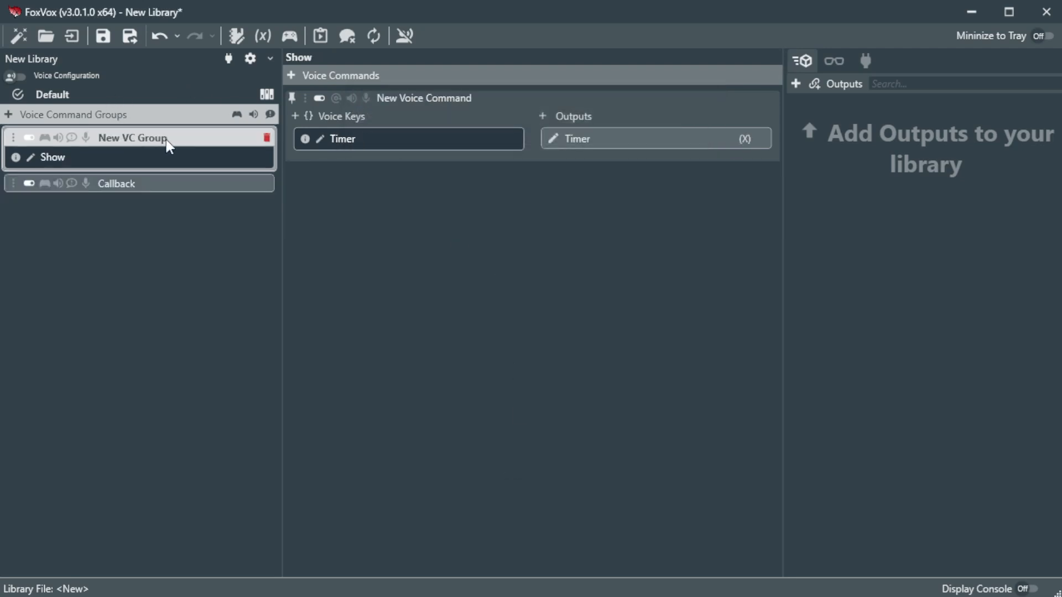
double_click(442, 98)
text(Show Timer)
key(Return)
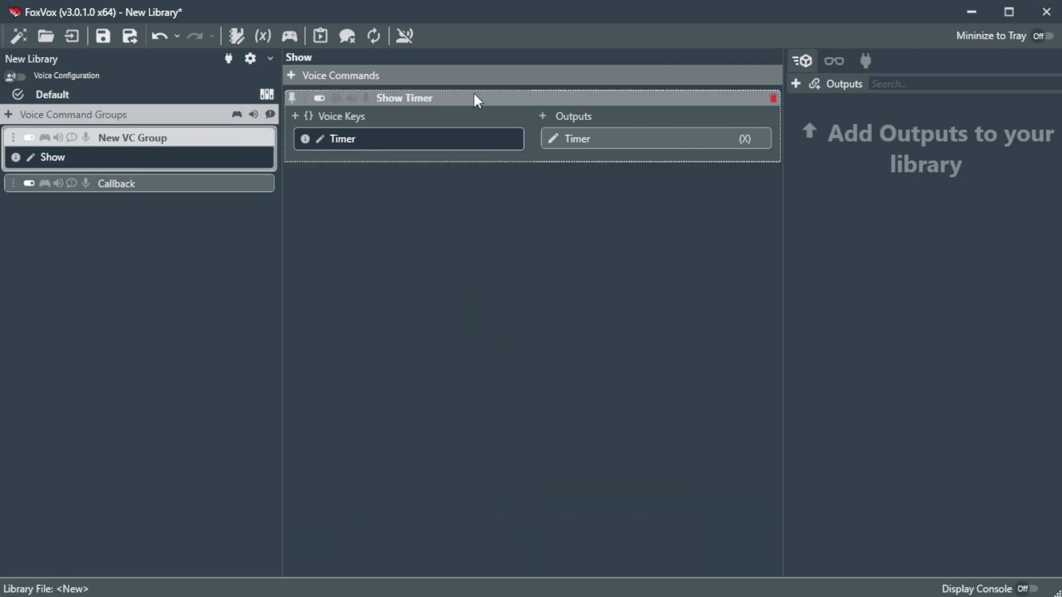
- Replace the Show Timer command's Timer output with a new output that awaits a voice response on the Callback group
click(744, 138)
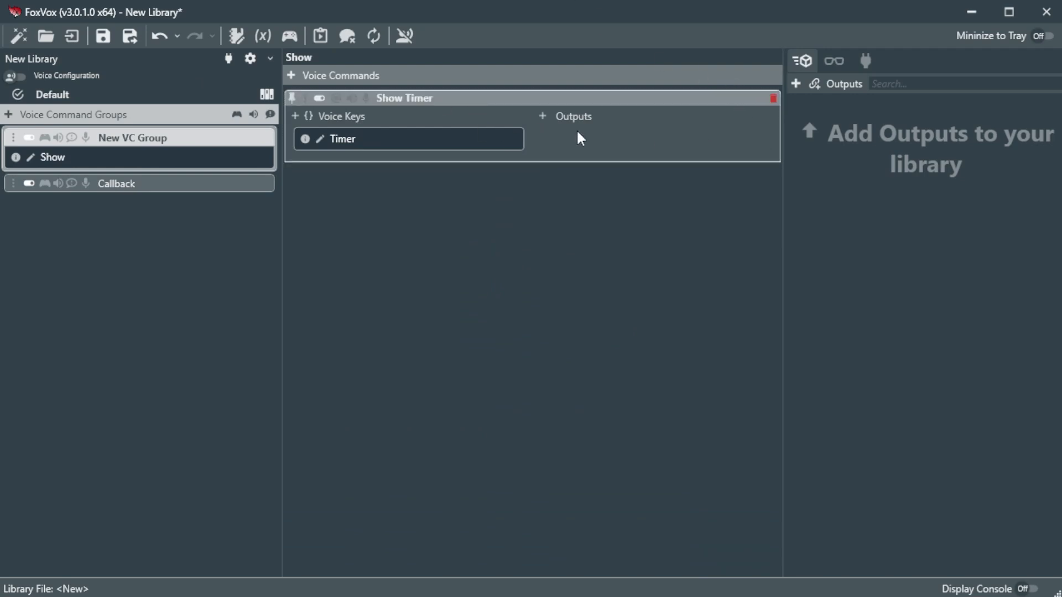
click(542, 117)
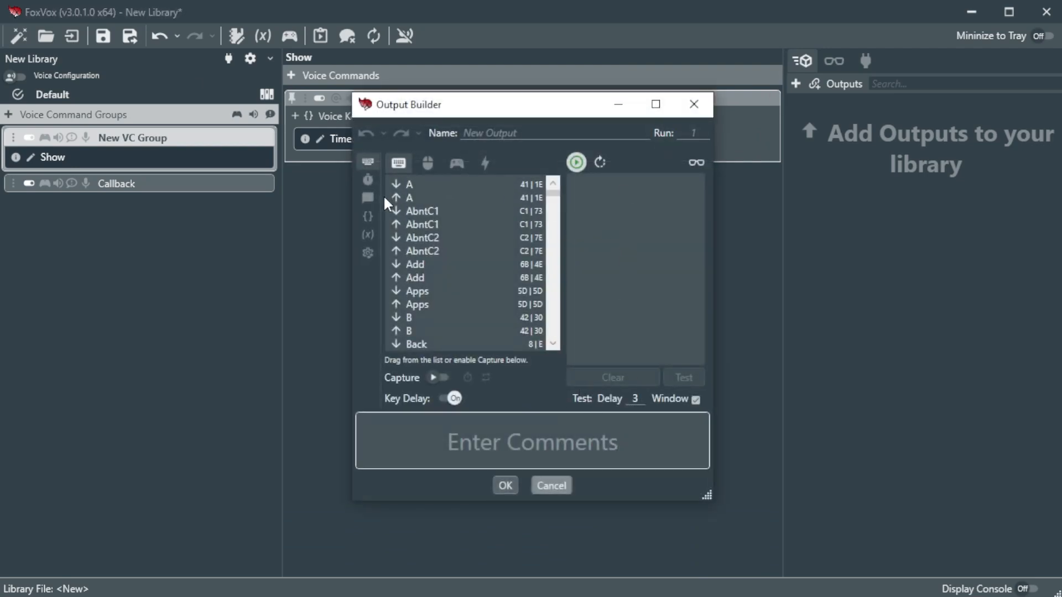
click(368, 253)
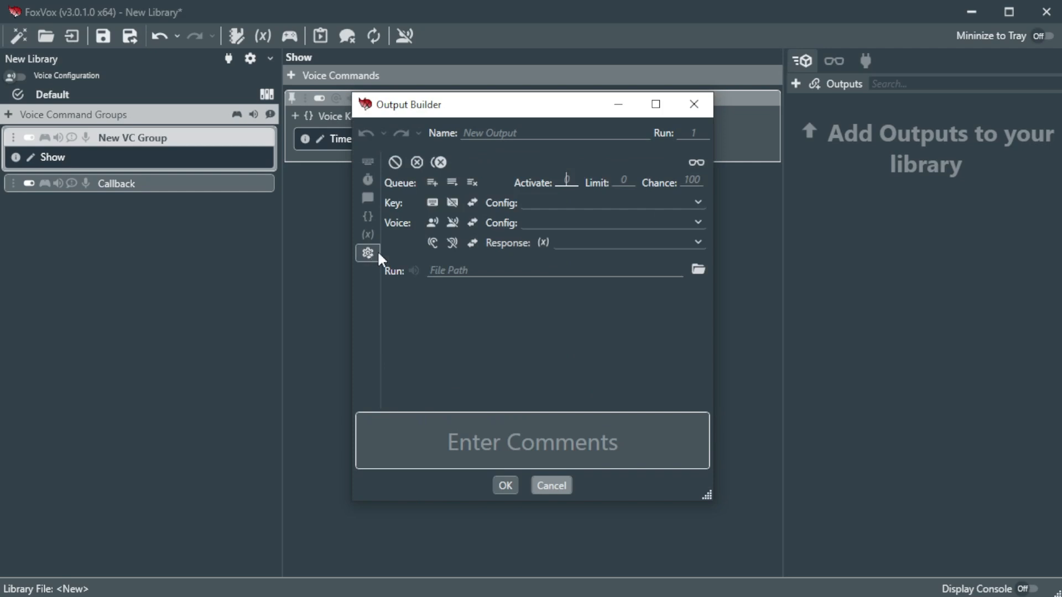
click(589, 242)
click(588, 286)
- Add the text-to-speech phrase "Confirm #Sp_Num #Sp_Units timer" to the new output and save it
click(368, 163)
click(487, 164)
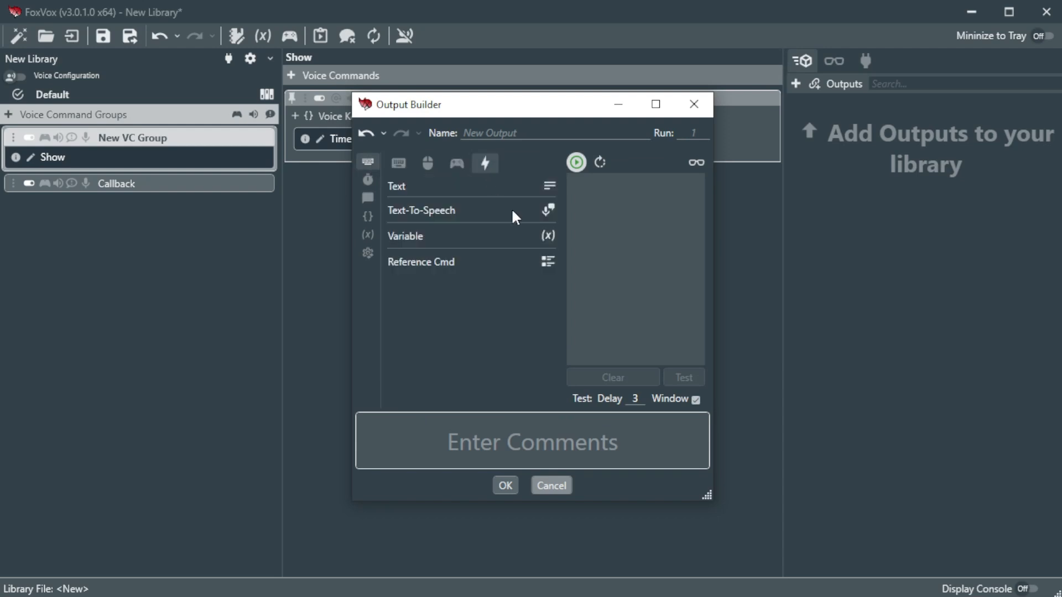
click(547, 211)
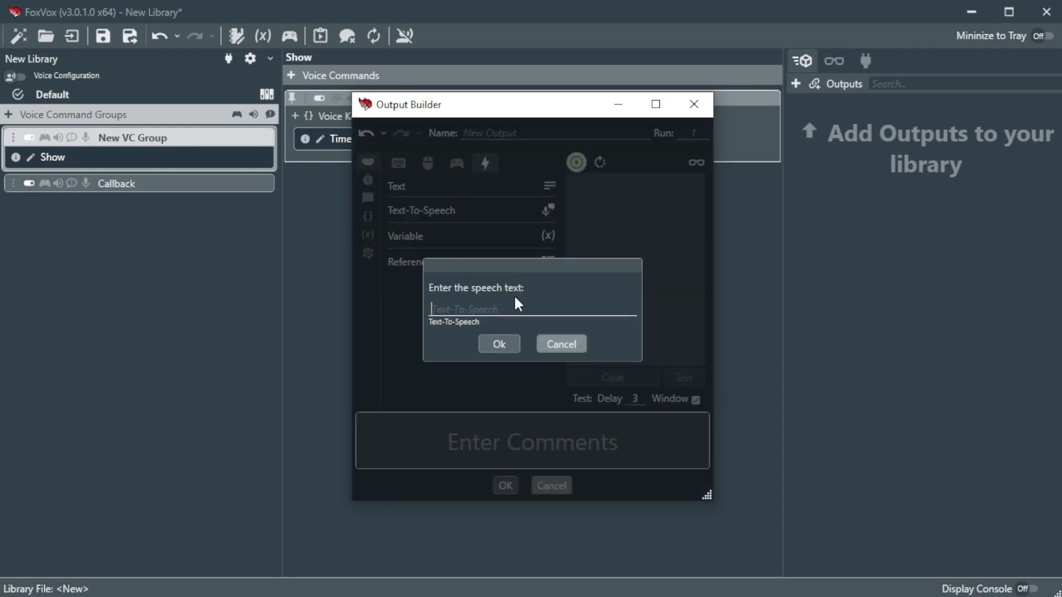
text(Confirm)
text(#S)
text(_Units)
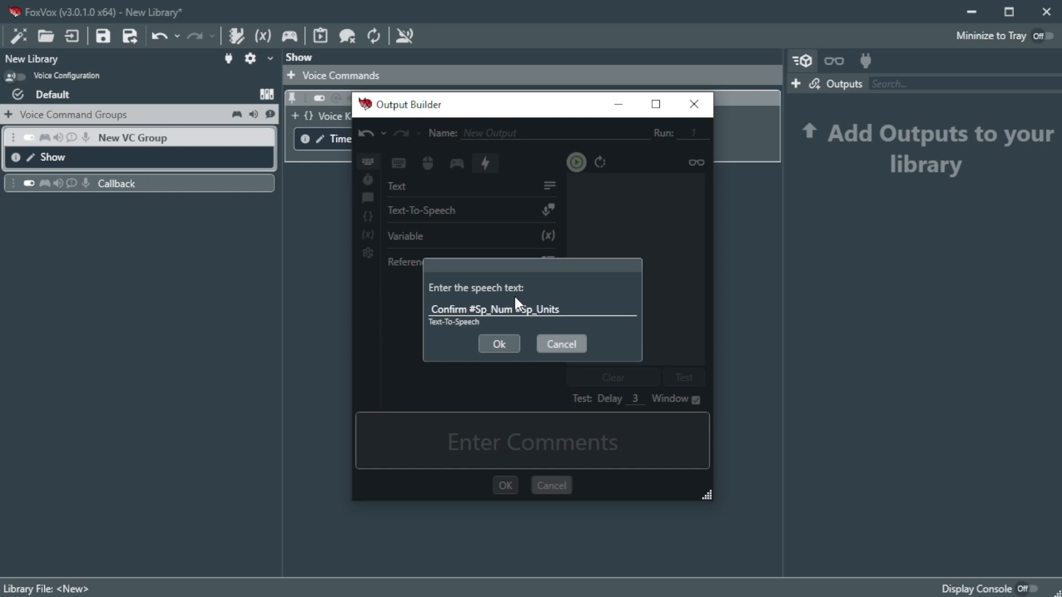
text( timer)
click(499, 344)
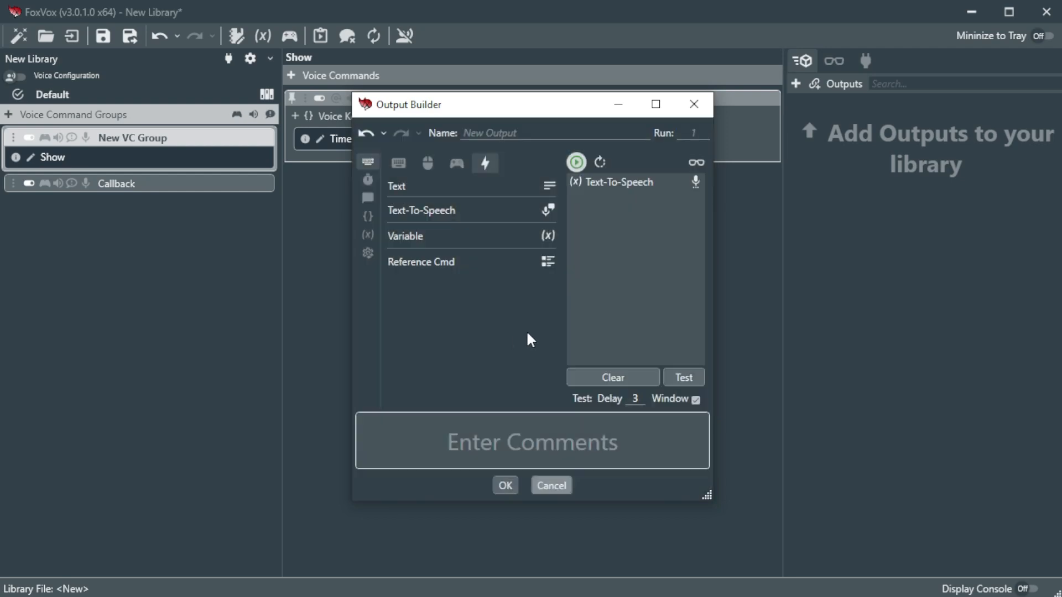
click(505, 486)
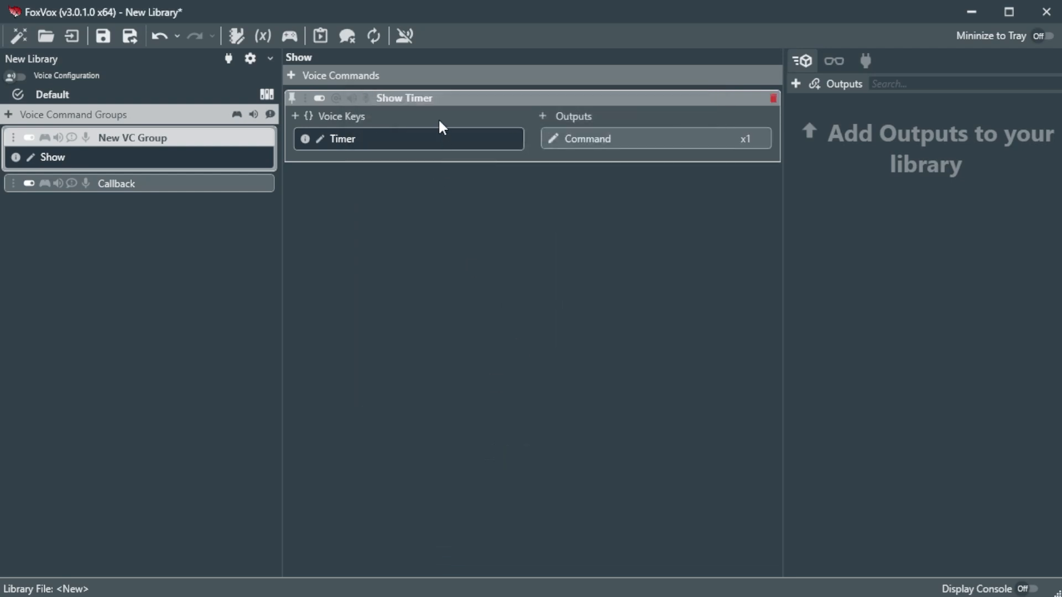
- Test the Show Timer command with speech recognition on, and assign throttle button 23 as push-to-talk for the Callback group
click(405, 38)
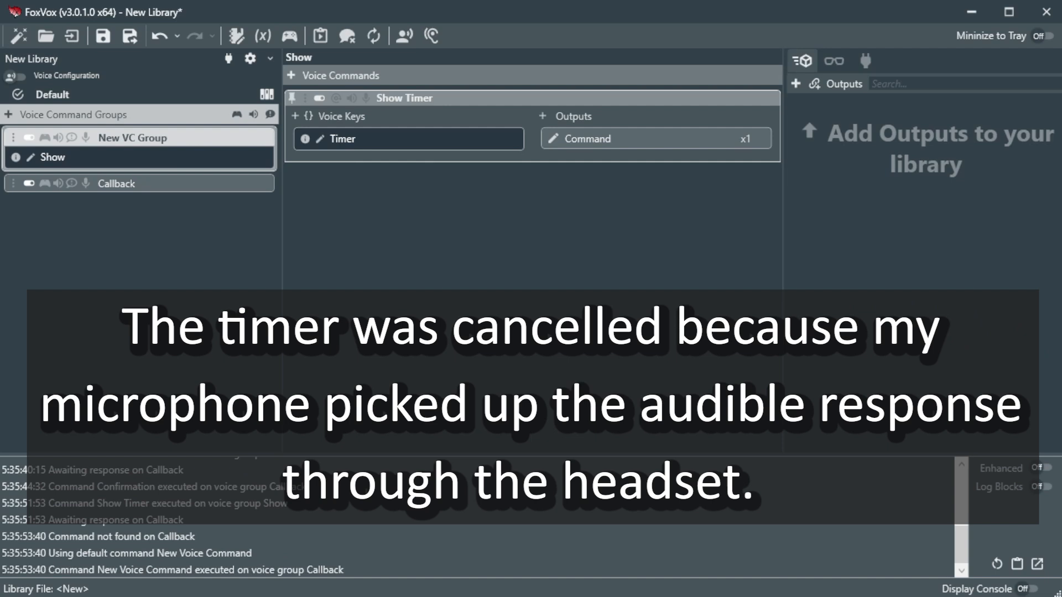
click(49, 184)
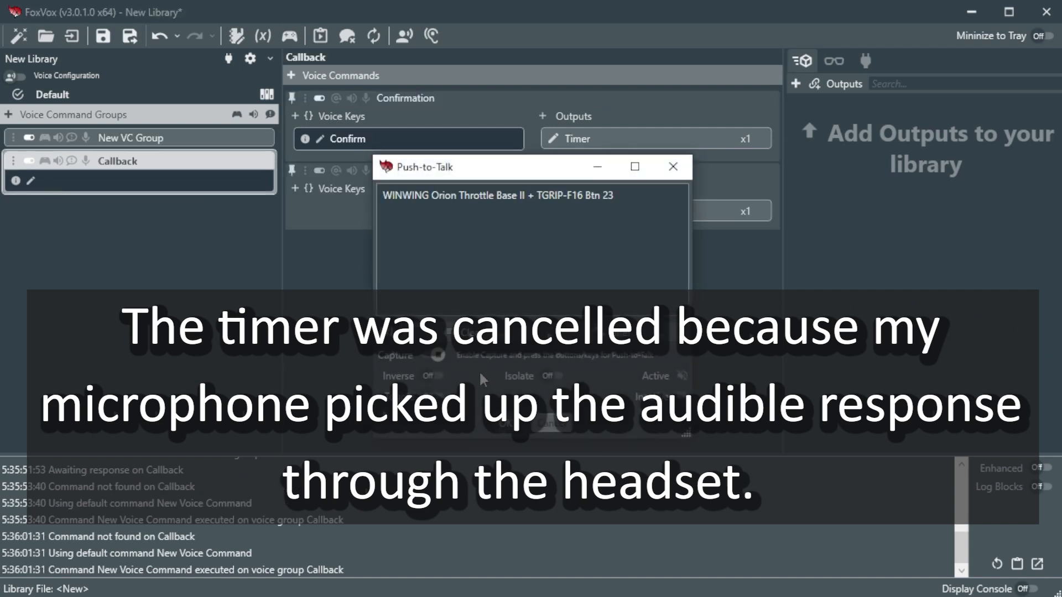
click(503, 418)
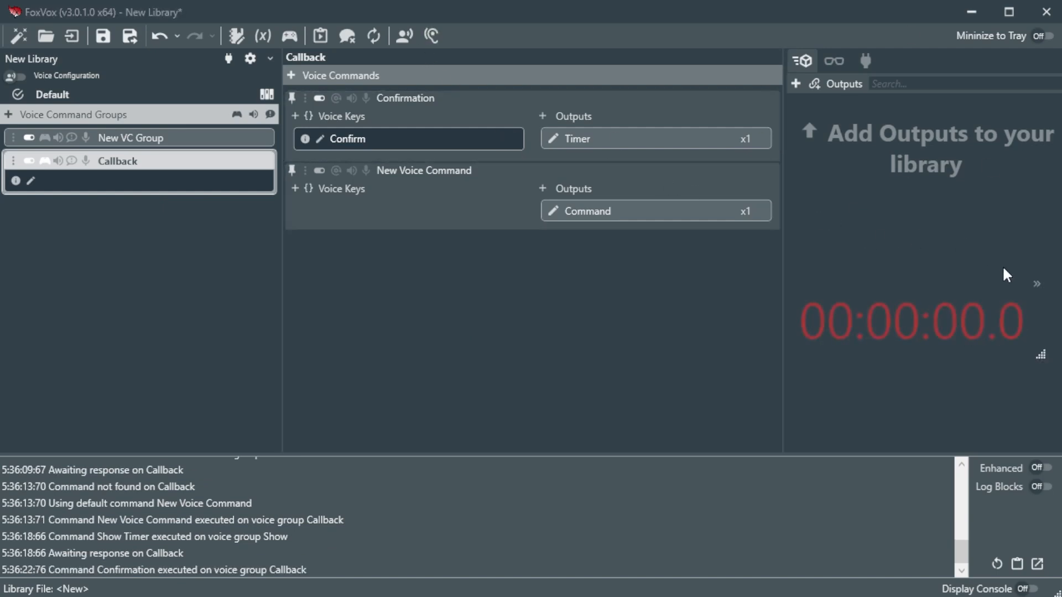
- Close the on-screen timer from the confirmed voice test and turn speech recognition off
click(1036, 284)
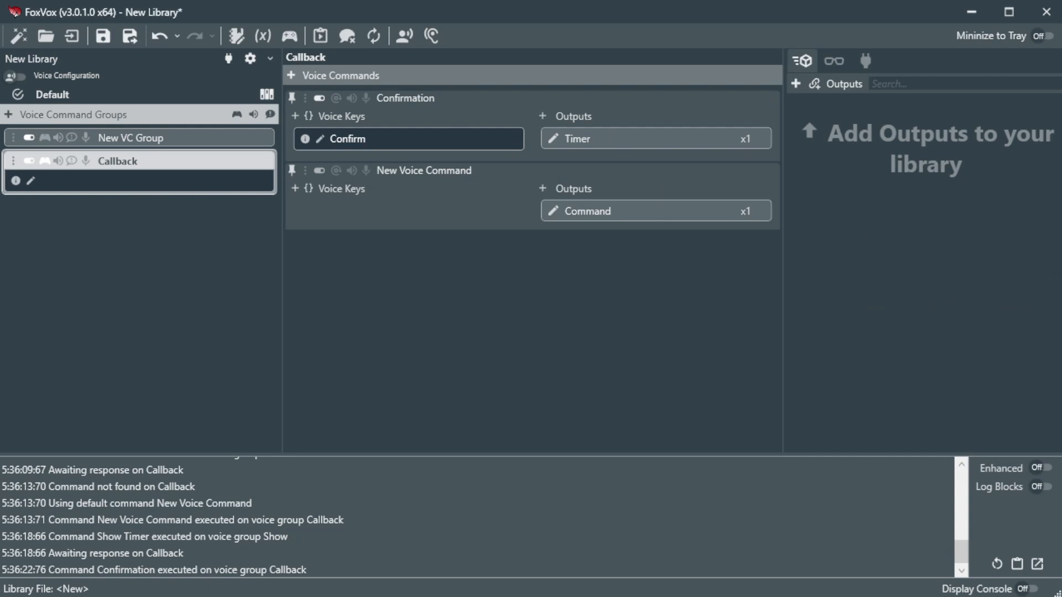
click(404, 40)
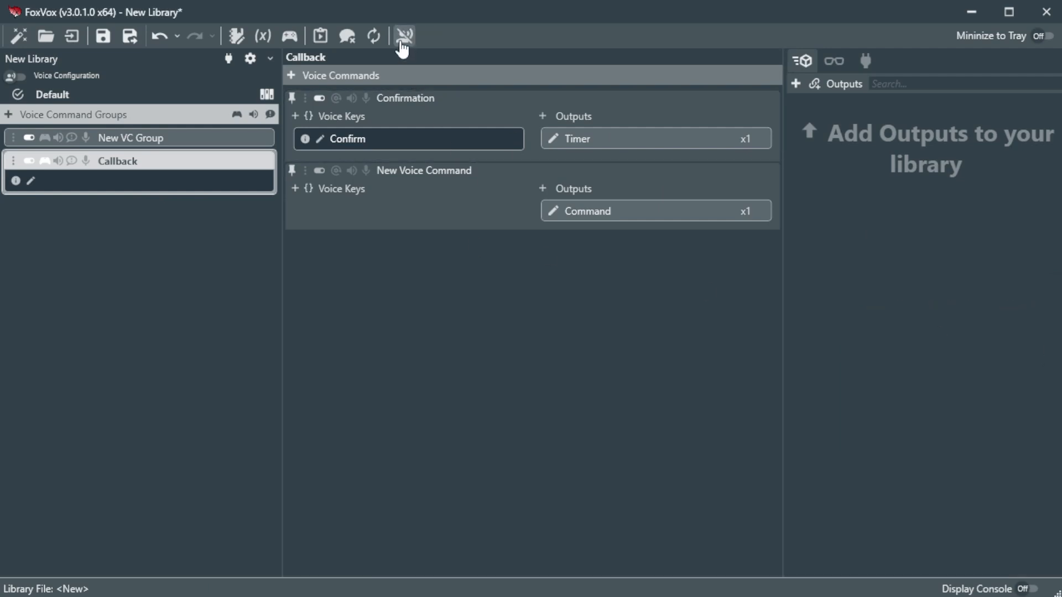